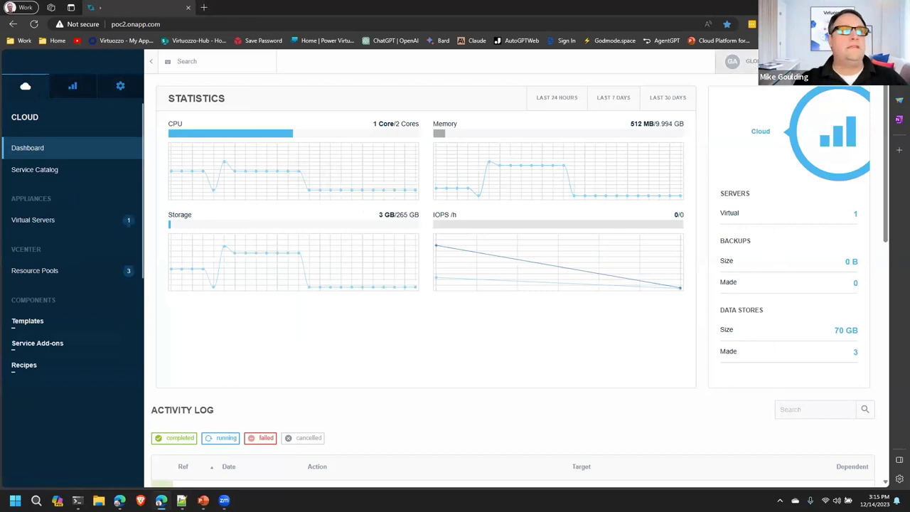
Step: Switch the sidebar to the admin menu and scroll down to its Tools section
{"action": "scroll", "coordinate": [406, 319], "scroll_direction": "down", "scroll_amount": 5}
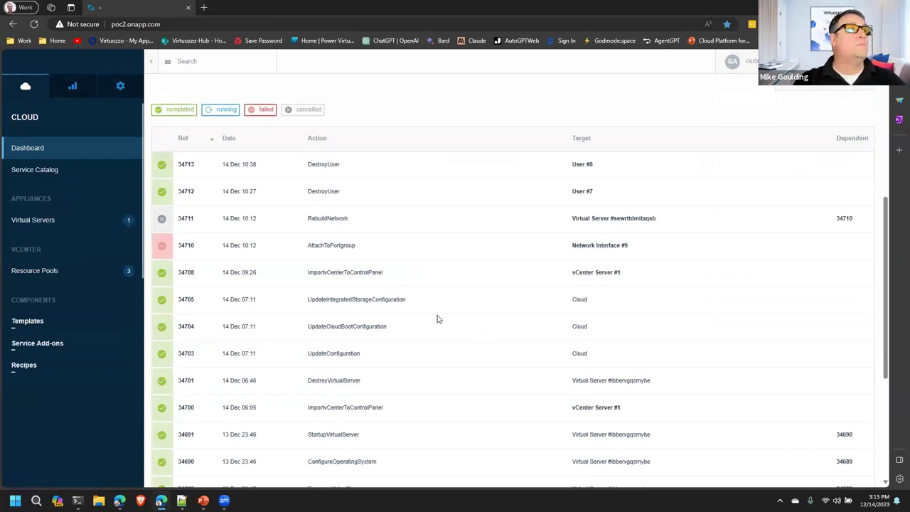
{"action": "scroll", "coordinate": [437, 319], "scroll_direction": "up", "scroll_amount": 5}
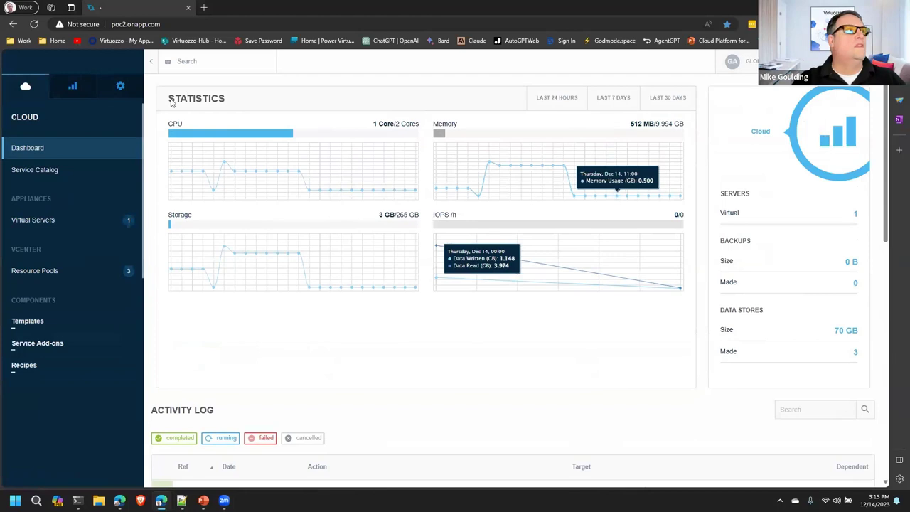
{"action": "left_click", "coordinate": [120, 86]}
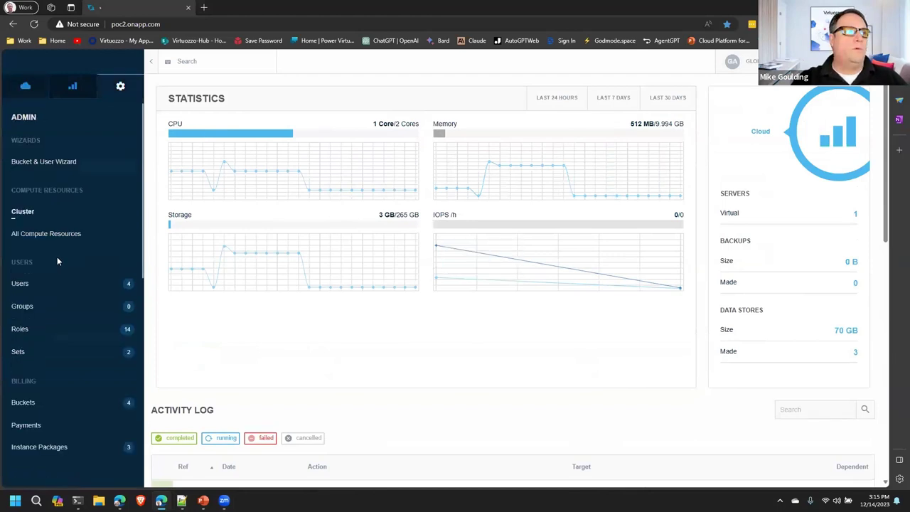
{"action": "scroll", "coordinate": [57, 260], "scroll_direction": "down", "scroll_amount": 6}
{"action": "scroll", "coordinate": [71, 273], "scroll_direction": "down", "scroll_amount": 1}
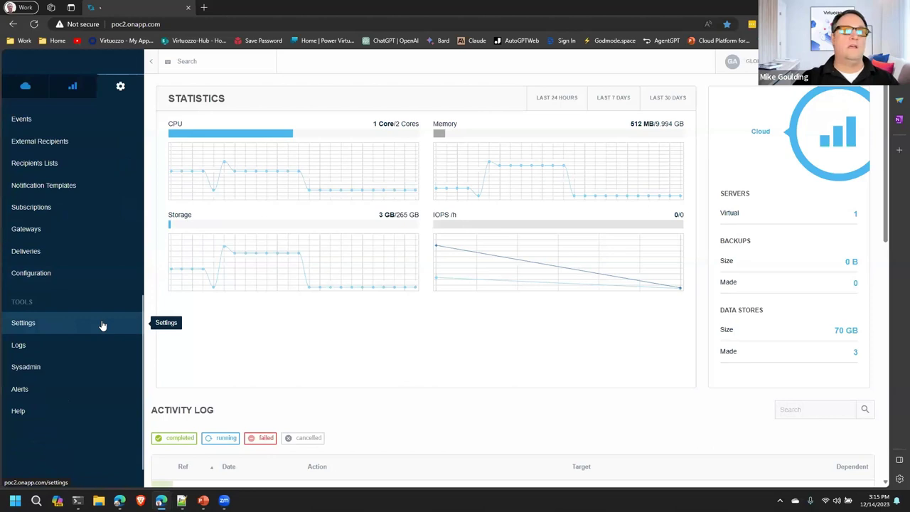
Step: Open the vCenter server's details from Settings > vCenter Servers
{"action": "left_click", "coordinate": [37, 324]}
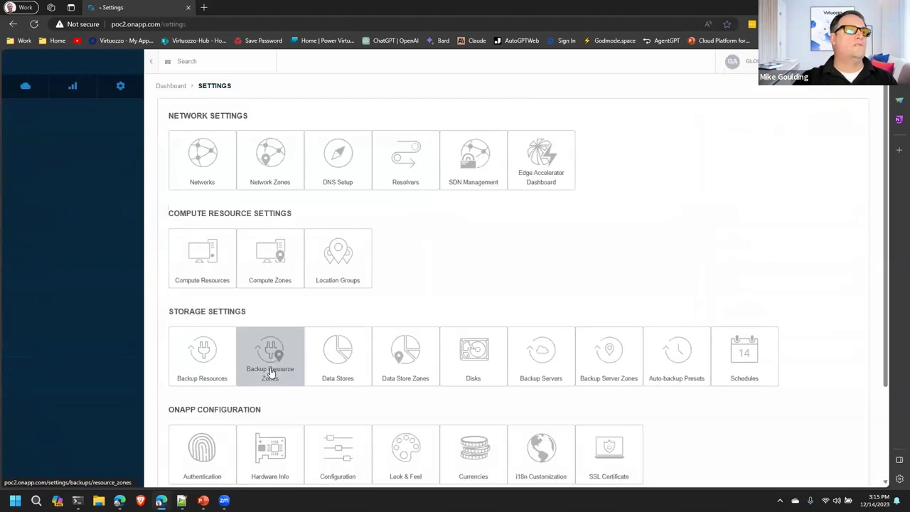
{"action": "scroll", "coordinate": [270, 374], "scroll_direction": "down", "scroll_amount": 1}
{"action": "scroll", "coordinate": [725, 389], "scroll_direction": "down", "scroll_amount": 1}
{"action": "left_click", "coordinate": [221, 429]}
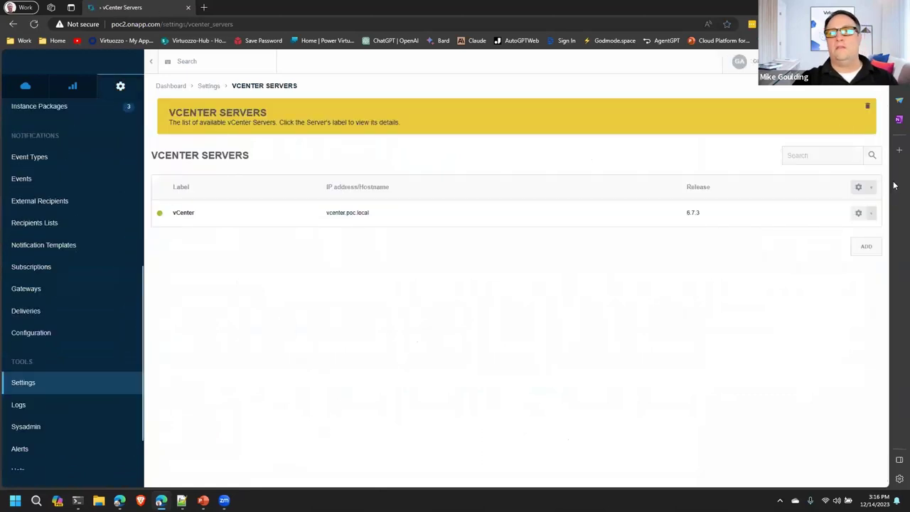
{"action": "left_click", "coordinate": [178, 214]}
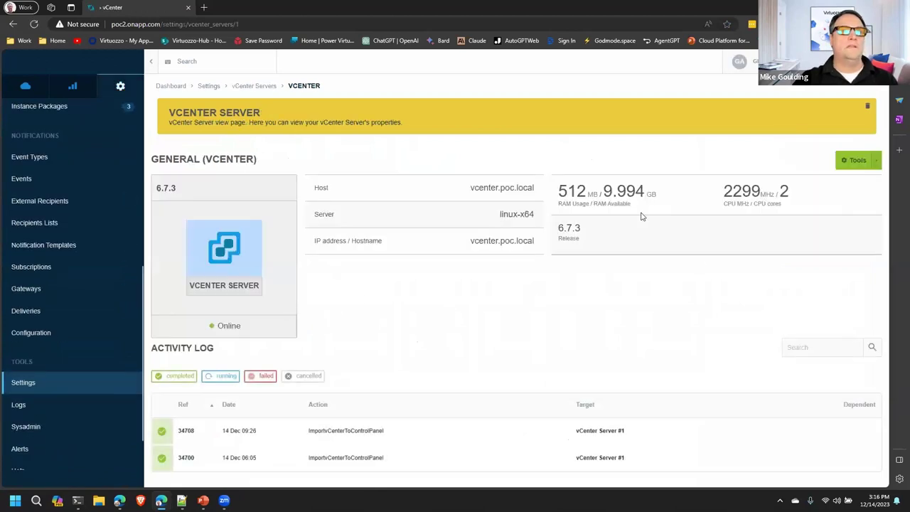
Step: Review import log entry 34708's output, then return to the Settings overview
{"action": "left_click", "coordinate": [185, 430]}
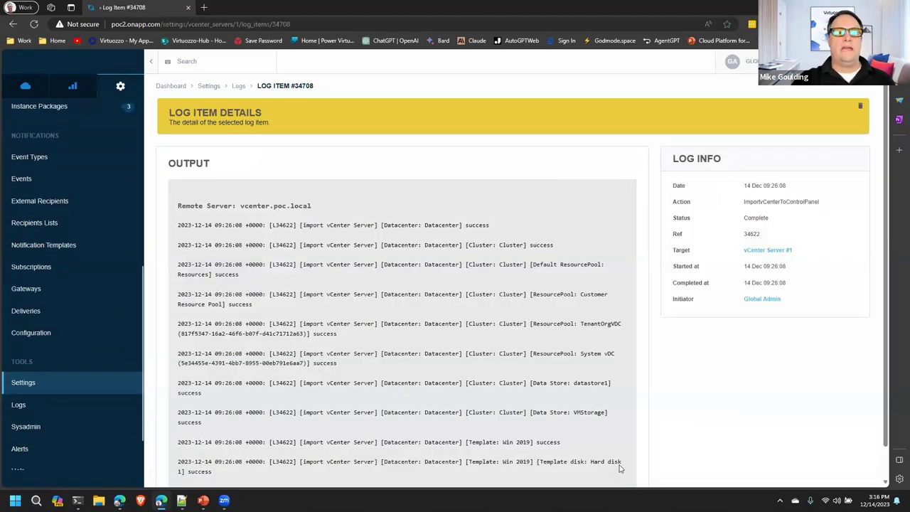
{"action": "left_click_drag", "start_coordinate": [572, 462], "coordinate": [227, 213]}
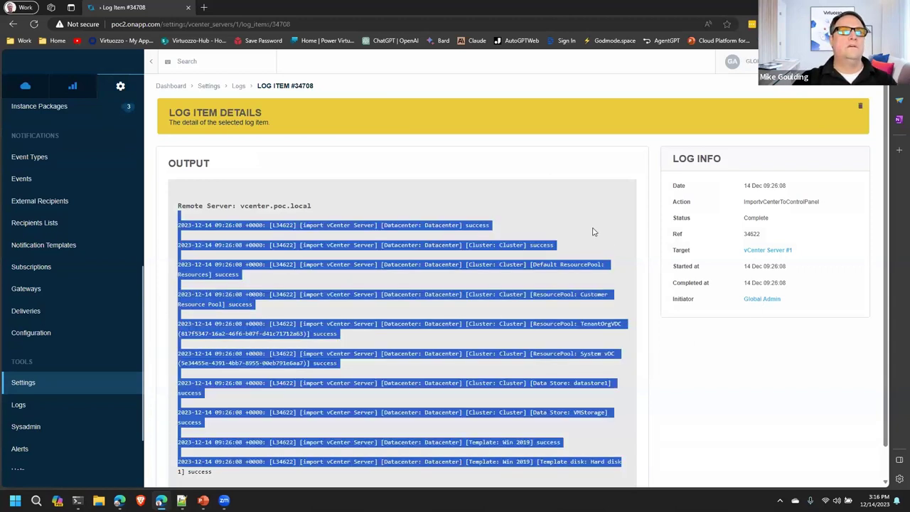
{"action": "left_click", "coordinate": [593, 228]}
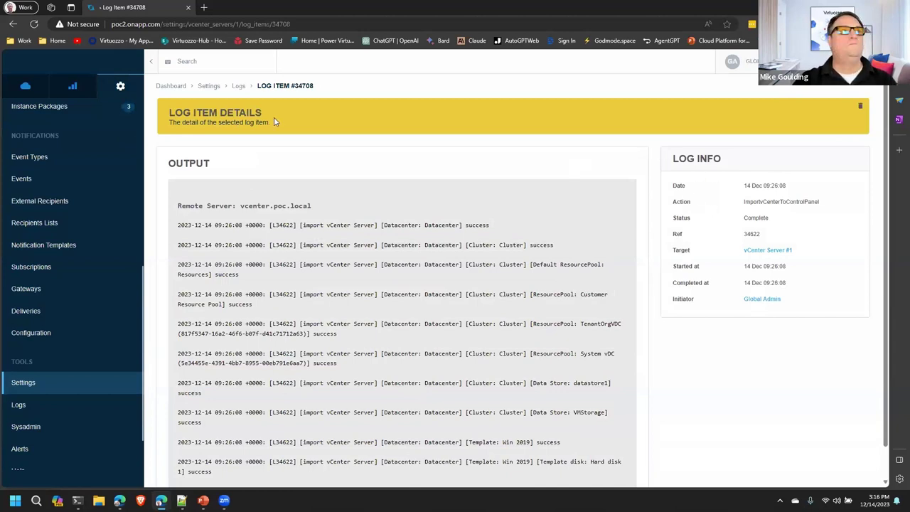
{"action": "left_click", "coordinate": [207, 90]}
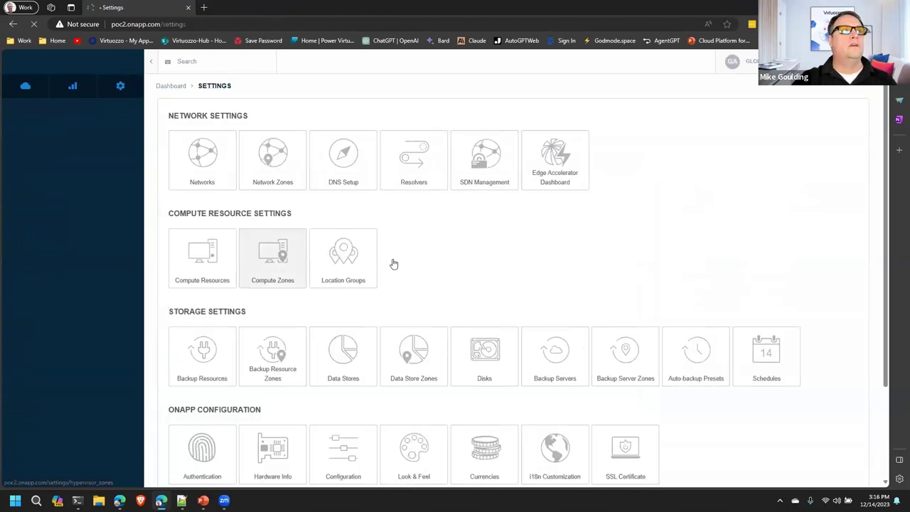
Step: Review the Cluster compute zone and its one 2-core compute resource, then return to Settings
{"action": "left_click", "coordinate": [282, 273]}
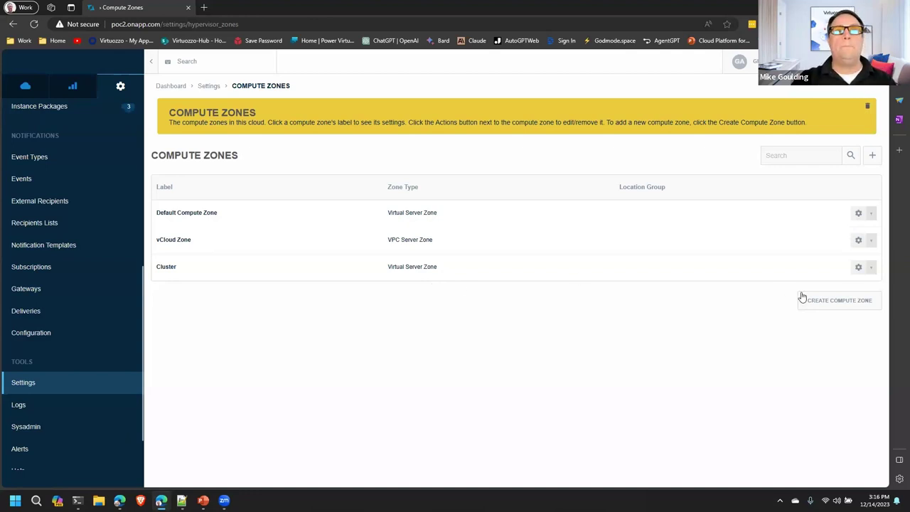
{"action": "left_click", "coordinate": [169, 273]}
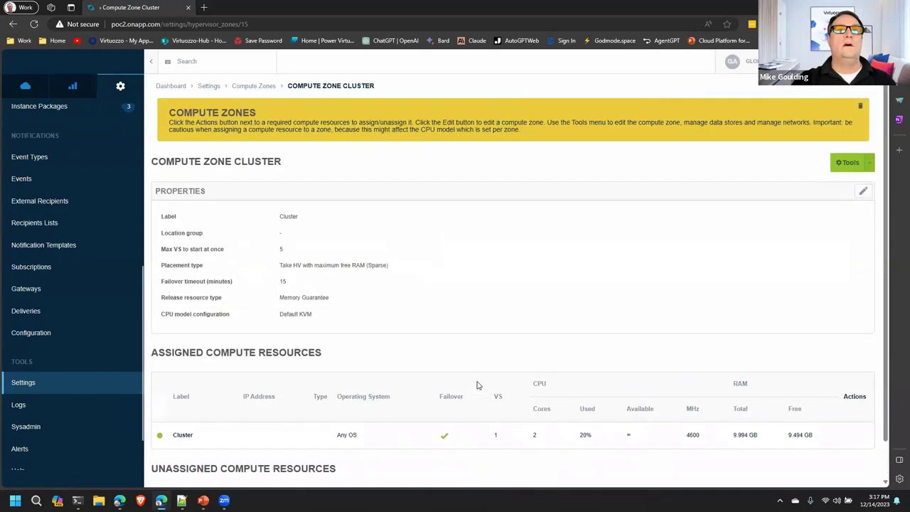
{"action": "left_click", "coordinate": [213, 88]}
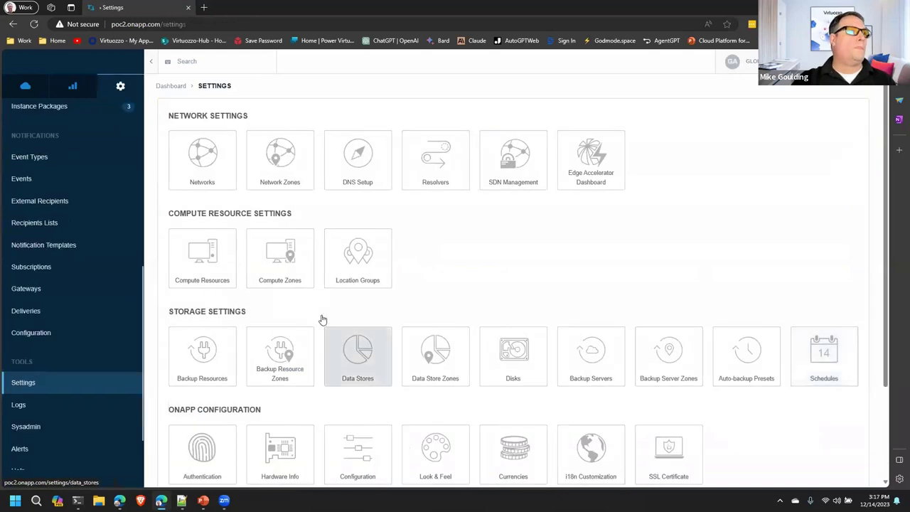
Step: Open the Cluster compute resource's page, browse its Actions menu, then return to cloud navigation
{"action": "left_click", "coordinate": [237, 266]}
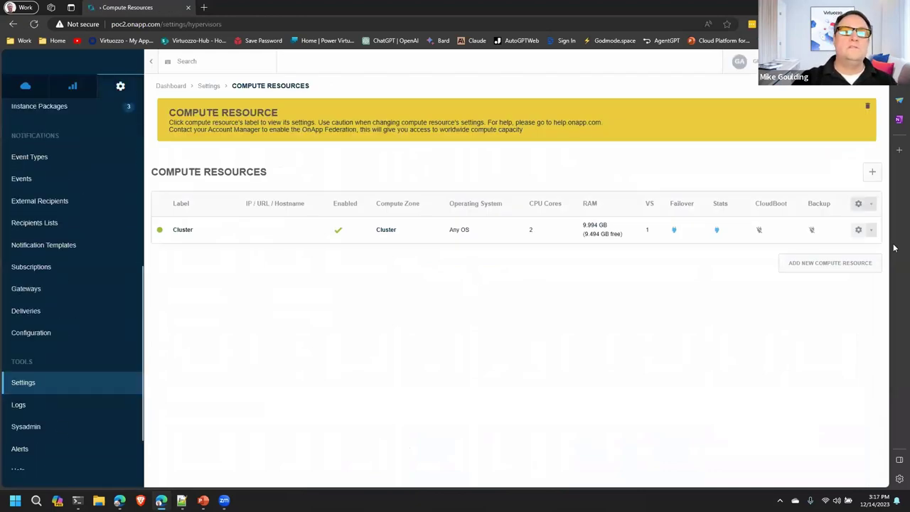
{"action": "left_click", "coordinate": [183, 230]}
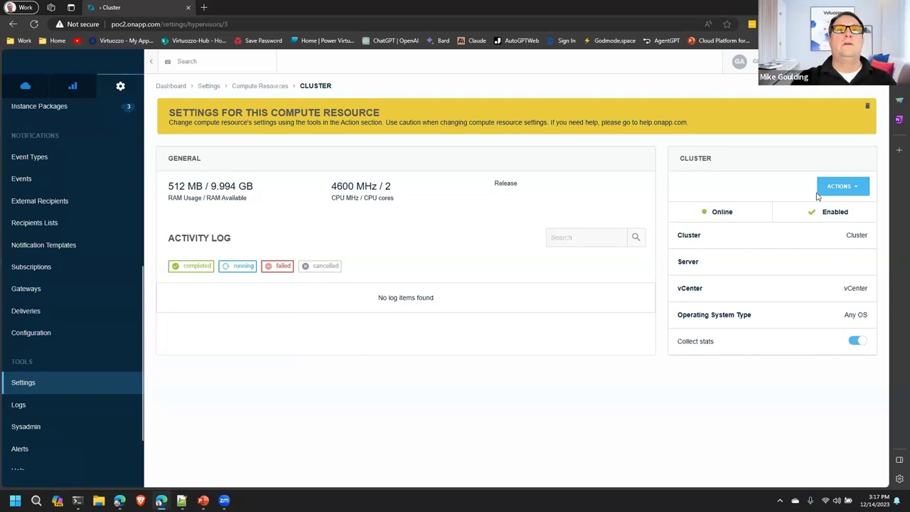
{"action": "left_click", "coordinate": [857, 189]}
{"action": "mouse_move", "coordinate": [832, 210]}
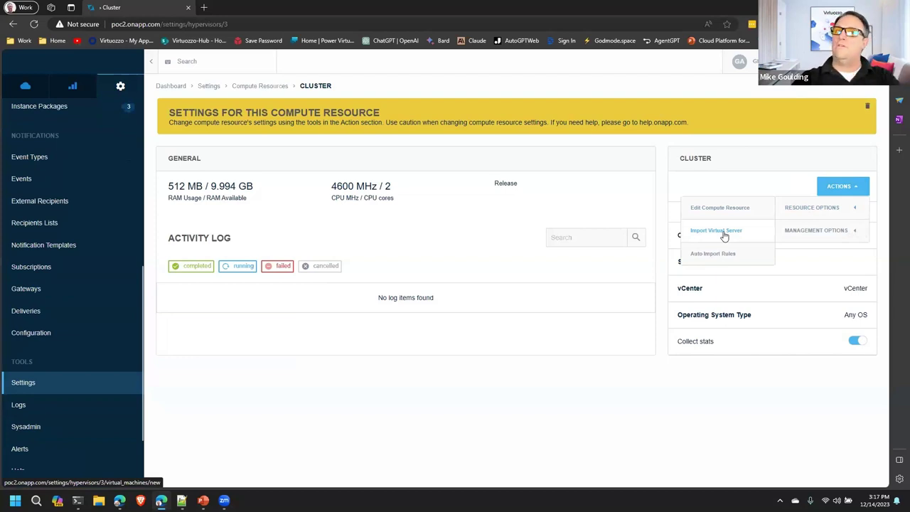
{"action": "mouse_move", "coordinate": [810, 231]}
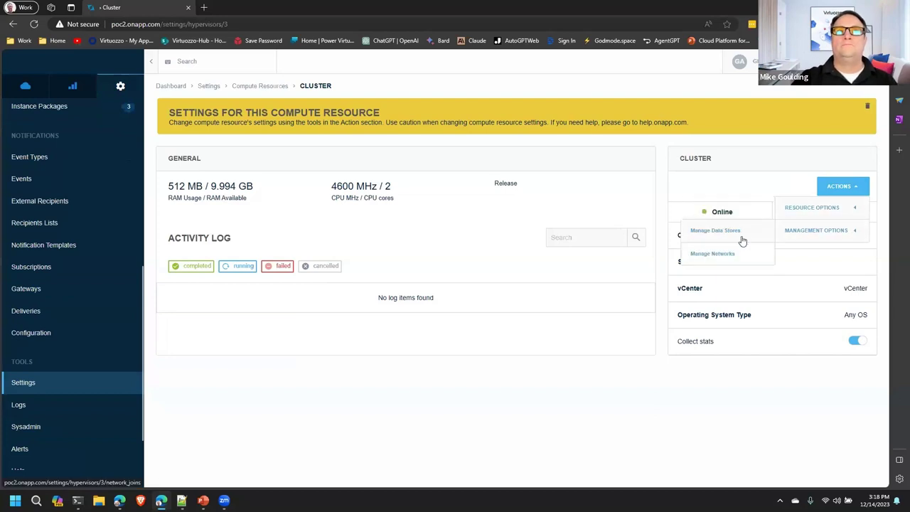
{"action": "left_click", "coordinate": [479, 370]}
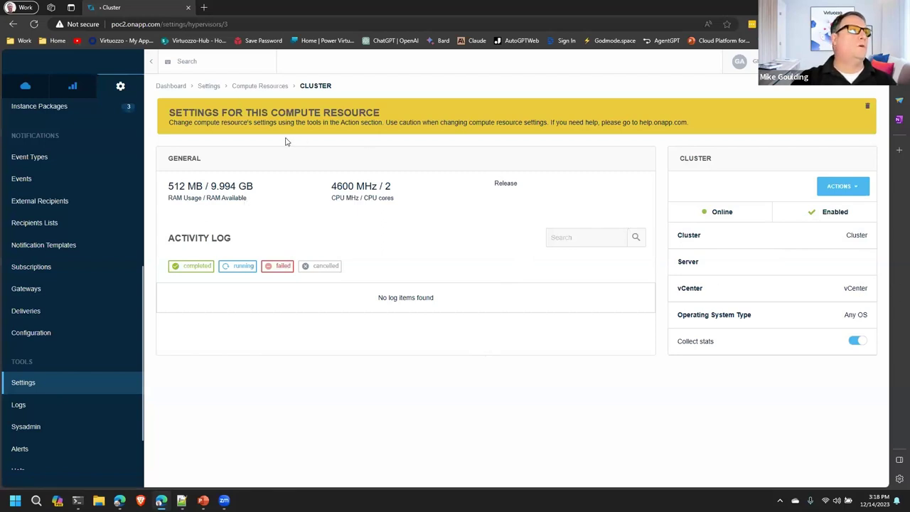
{"action": "left_click", "coordinate": [40, 94]}
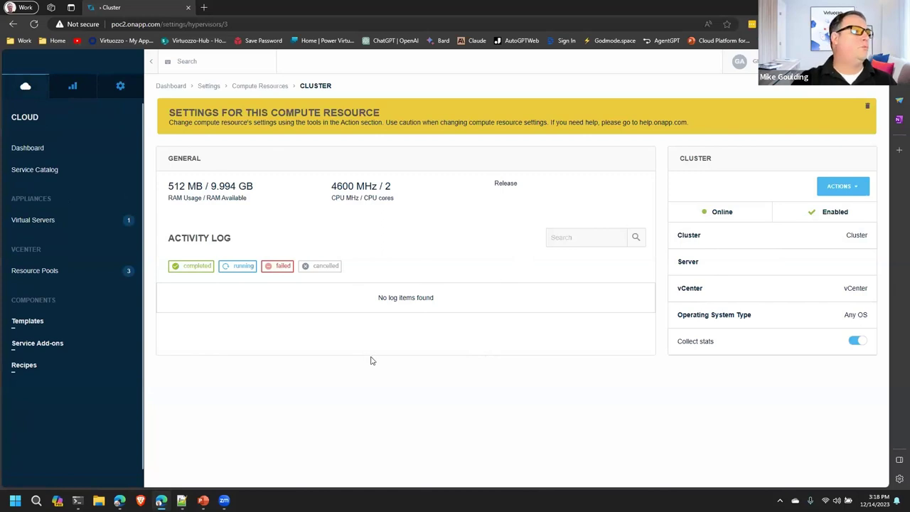
Step: Open the vCenter template list and check the Win 2019 template's actions
{"action": "left_click", "coordinate": [26, 324]}
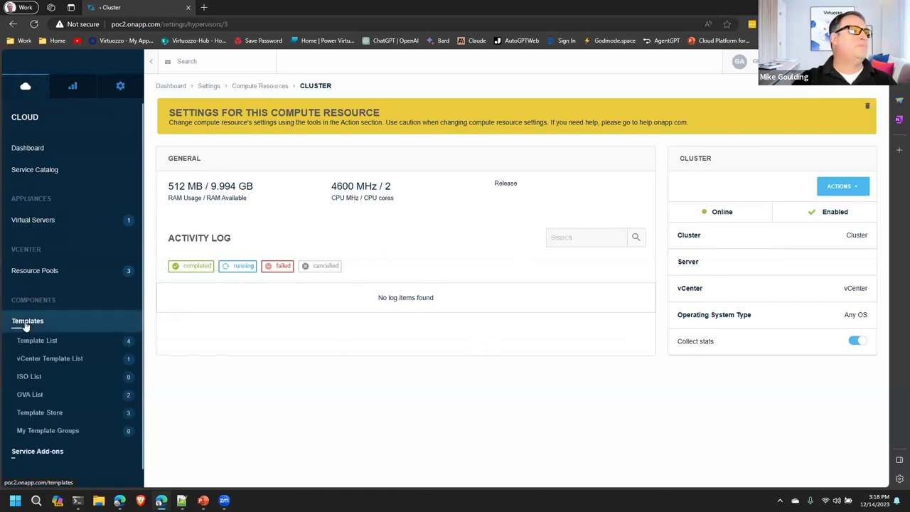
{"action": "left_click", "coordinate": [40, 363]}
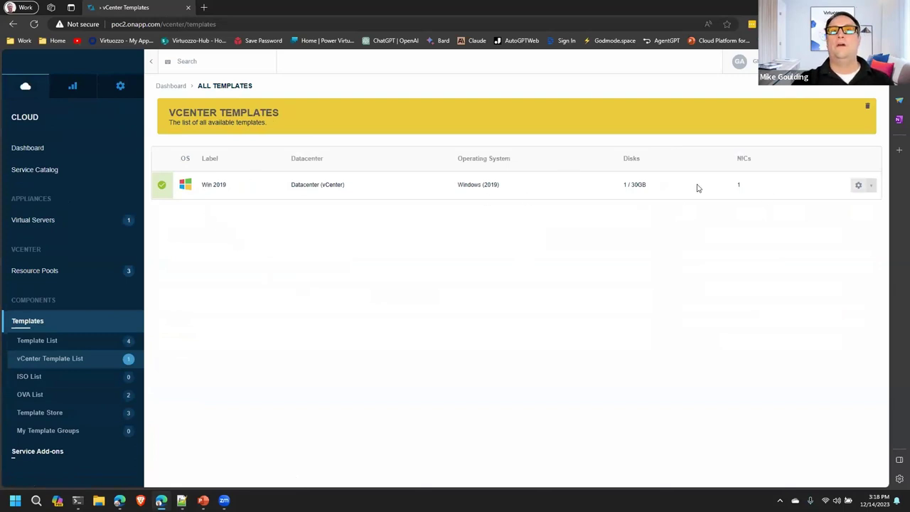
{"action": "left_click", "coordinate": [868, 189]}
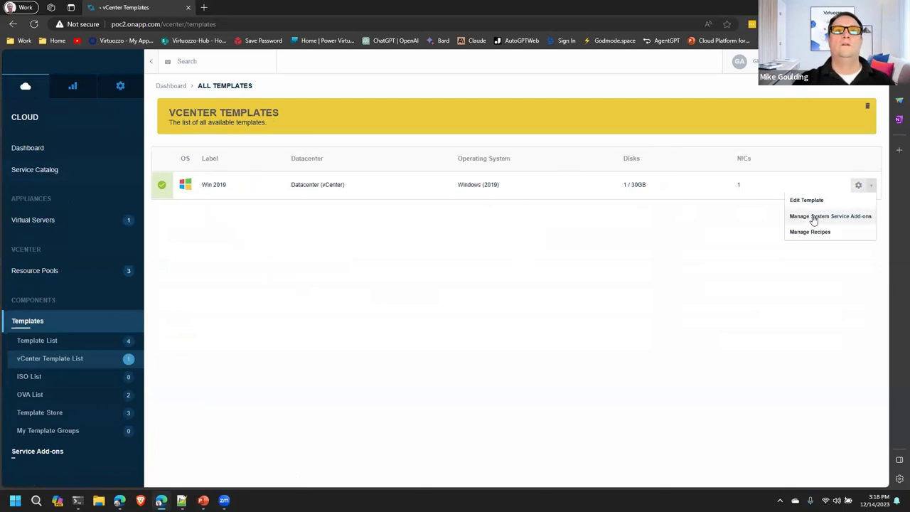
{"action": "left_click", "coordinate": [654, 276]}
Step: View the OVA list, noting its vcenter virtualization value, and switch to admin navigation
{"action": "left_click", "coordinate": [44, 394]}
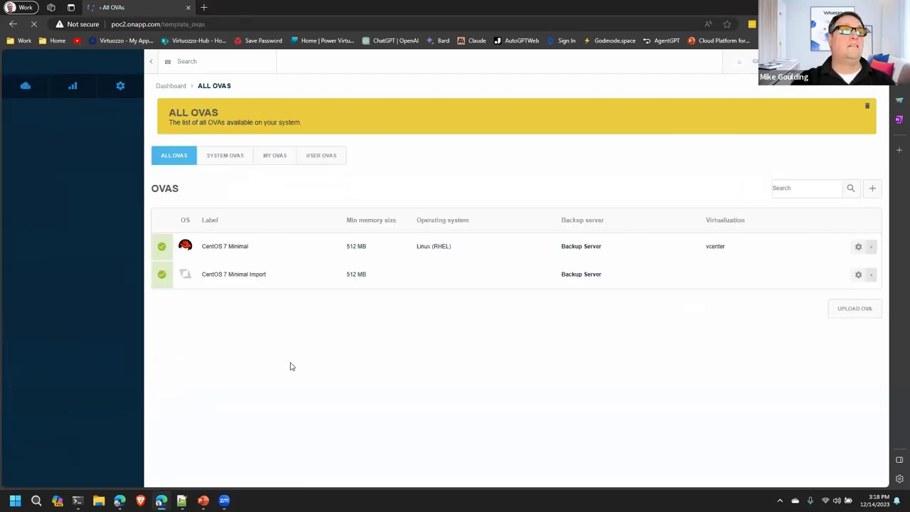
{"action": "left_click_drag", "start_coordinate": [726, 250], "coordinate": [703, 248]}
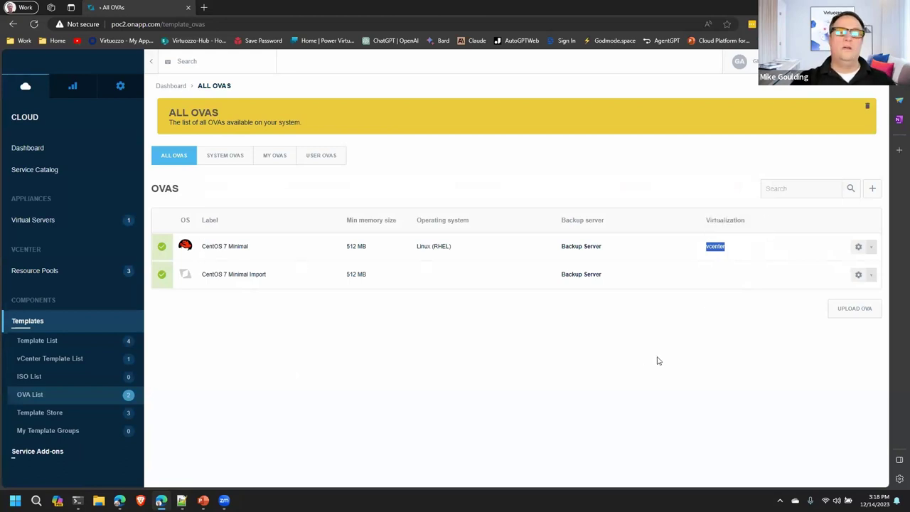
{"action": "left_click", "coordinate": [755, 372]}
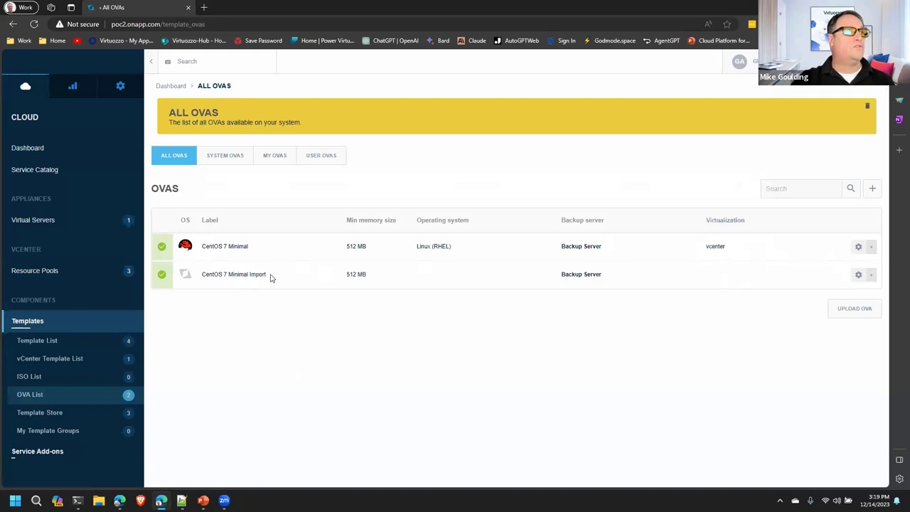
{"action": "left_click", "coordinate": [121, 87]}
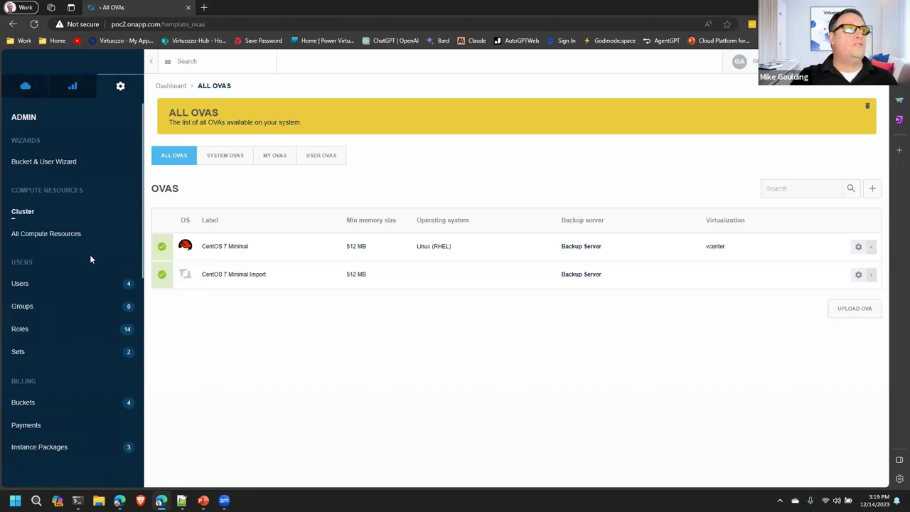
Step: Open the billing Buckets list from the Admin sidebar
{"action": "scroll", "coordinate": [49, 270], "scroll_direction": "down", "scroll_amount": 2}
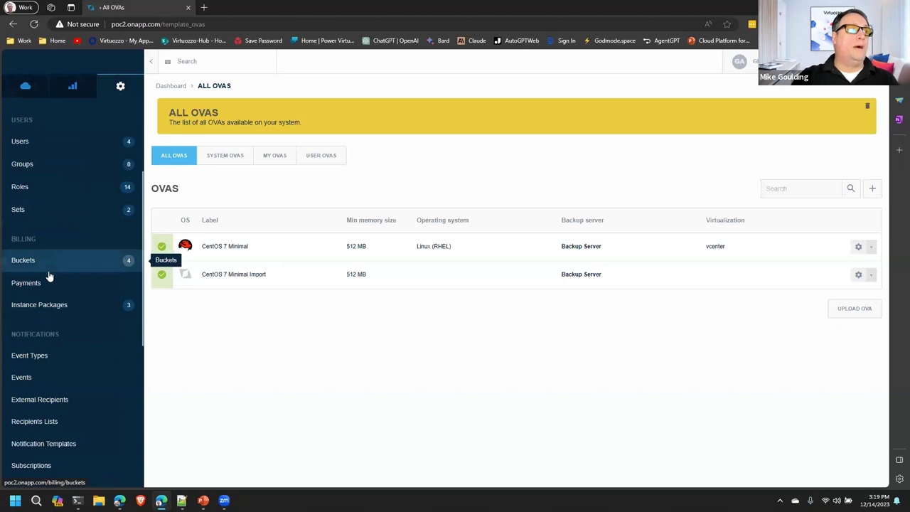
{"action": "left_click", "coordinate": [24, 263]}
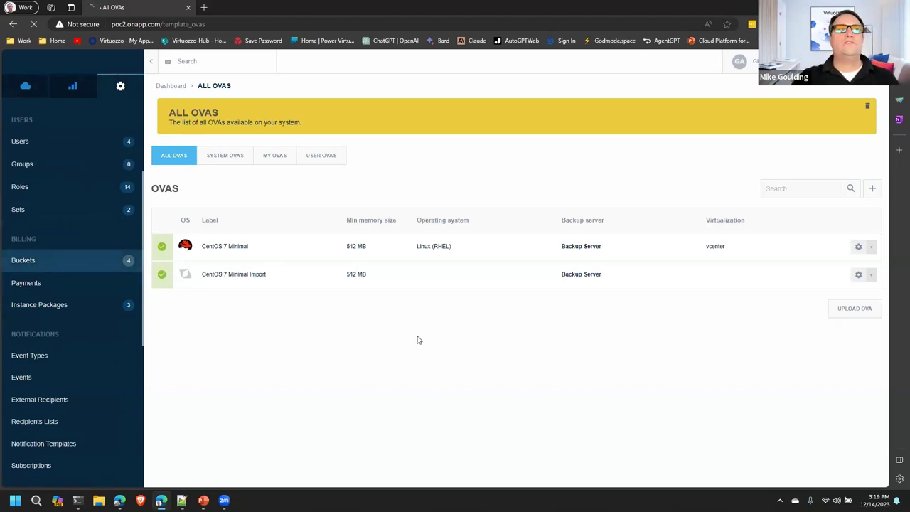
{"action": "left_click", "coordinate": [229, 26]}
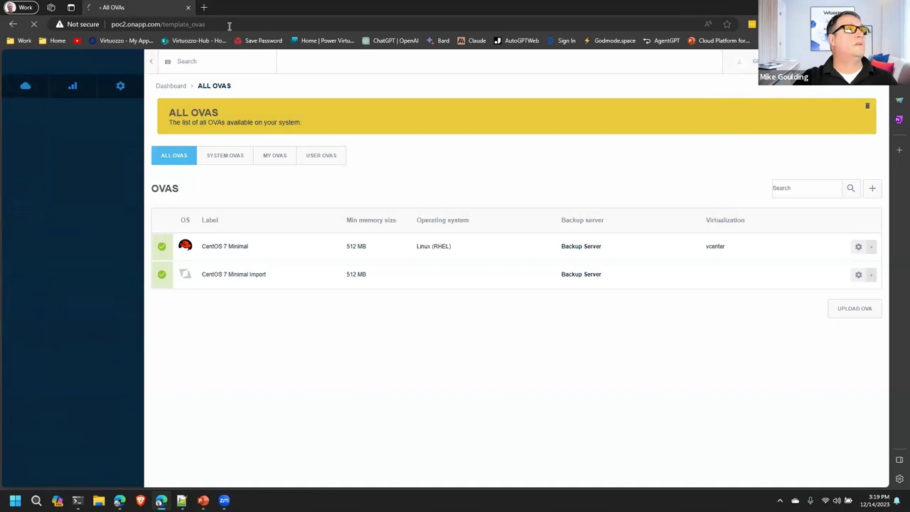
{"action": "left_click", "coordinate": [229, 25]}
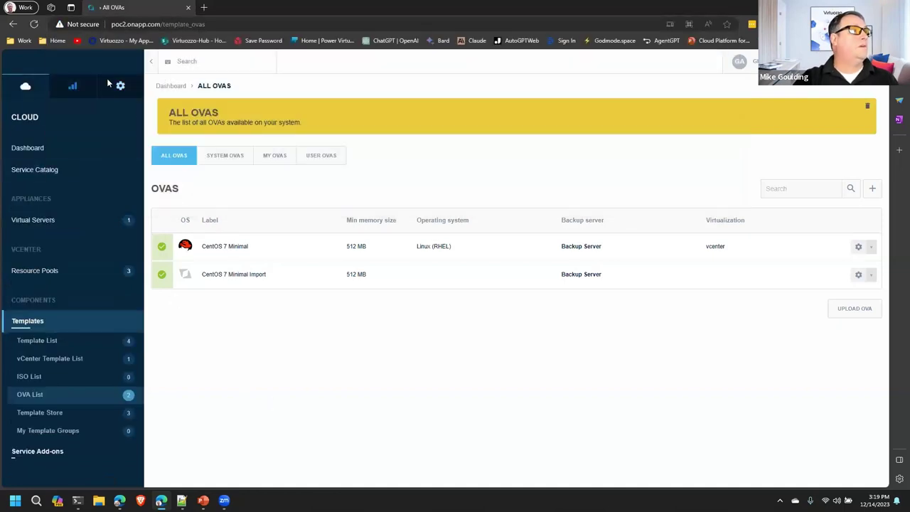
{"action": "left_click", "coordinate": [119, 86]}
{"action": "scroll", "coordinate": [32, 341], "scroll_direction": "down", "scroll_amount": 1}
{"action": "left_click", "coordinate": [30, 356]}
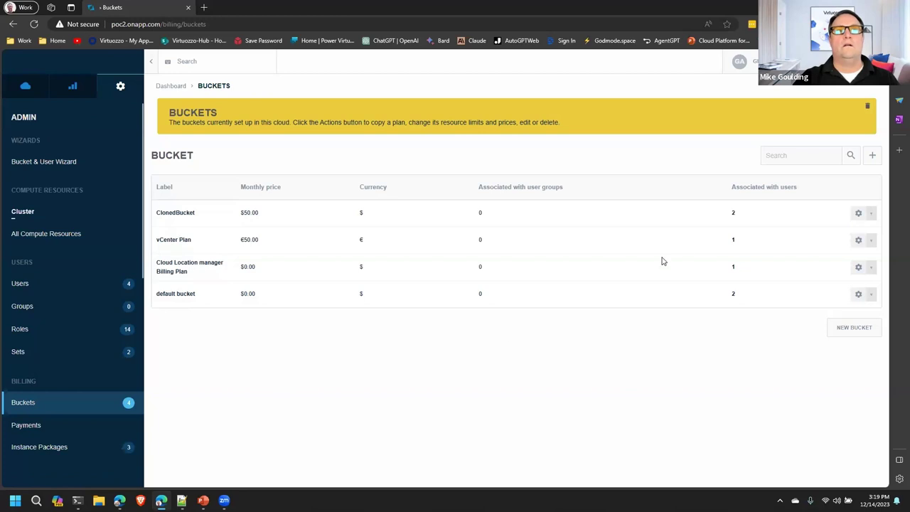
Step: Open ClonedBucket filtered to Virtual and review its datastore, network and instance package limits
{"action": "left_click", "coordinate": [179, 215]}
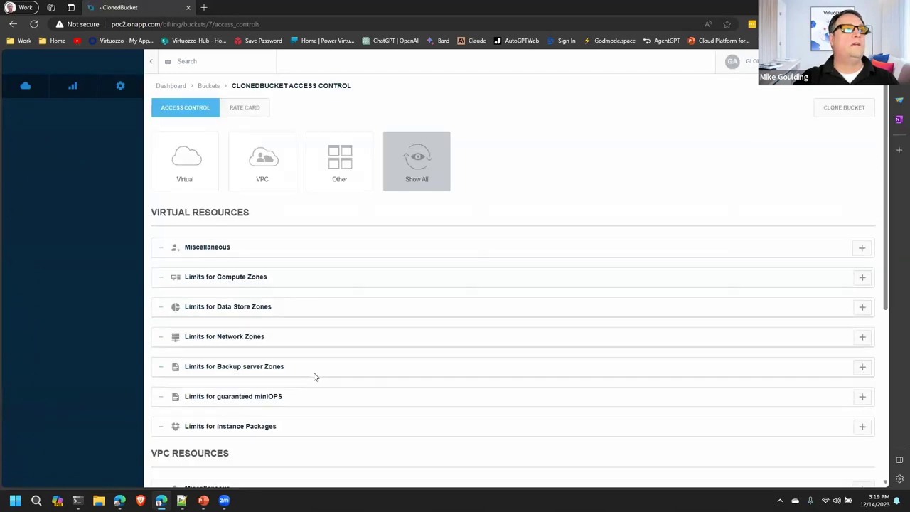
{"action": "left_click", "coordinate": [181, 160]}
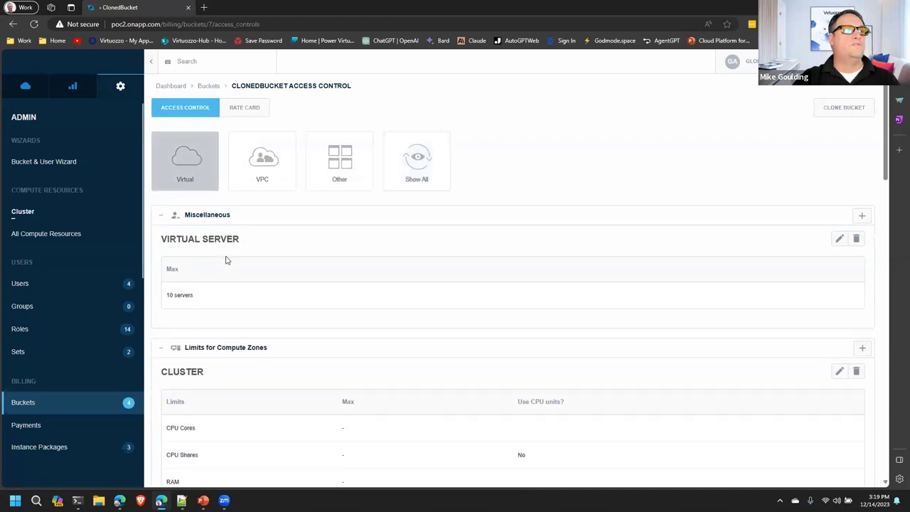
{"action": "left_click_drag", "start_coordinate": [169, 297], "coordinate": [320, 341]}
{"action": "scroll", "coordinate": [320, 346], "scroll_direction": "down", "scroll_amount": 3}
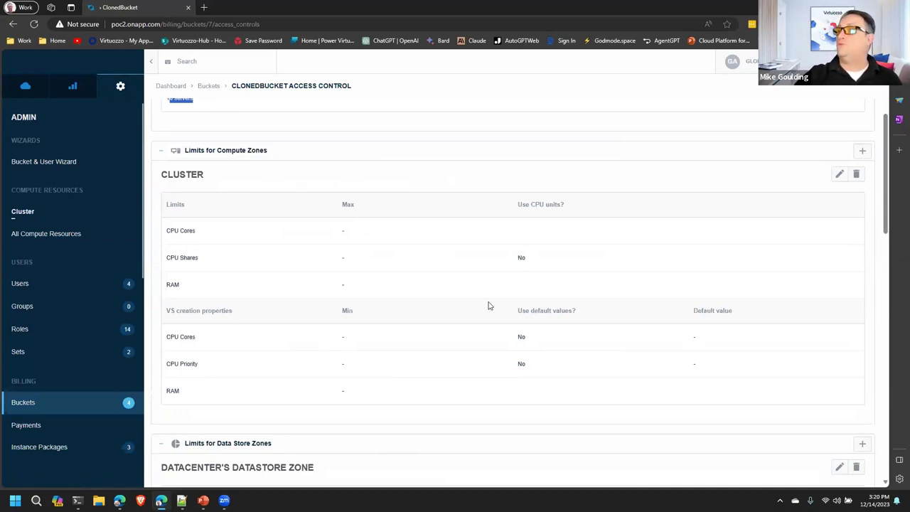
{"action": "scroll", "coordinate": [457, 317], "scroll_direction": "down", "scroll_amount": 2}
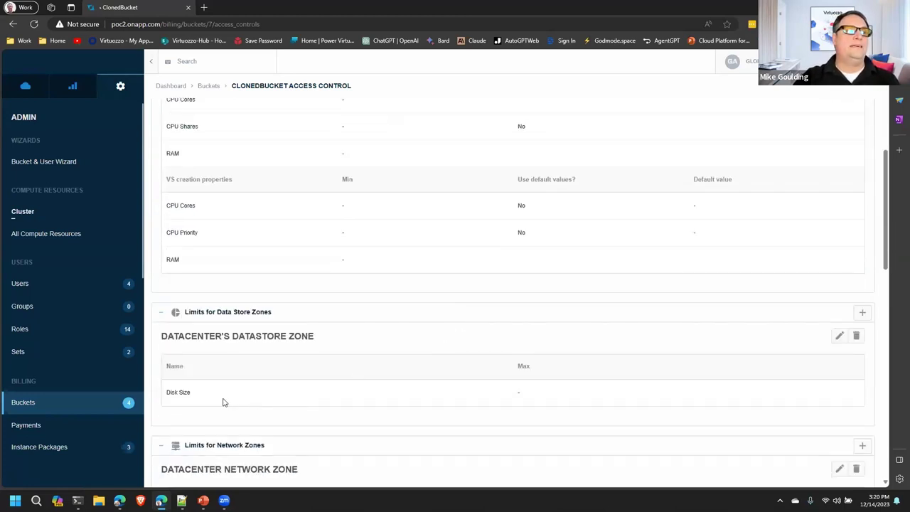
{"action": "scroll", "coordinate": [223, 404], "scroll_direction": "down", "scroll_amount": 3}
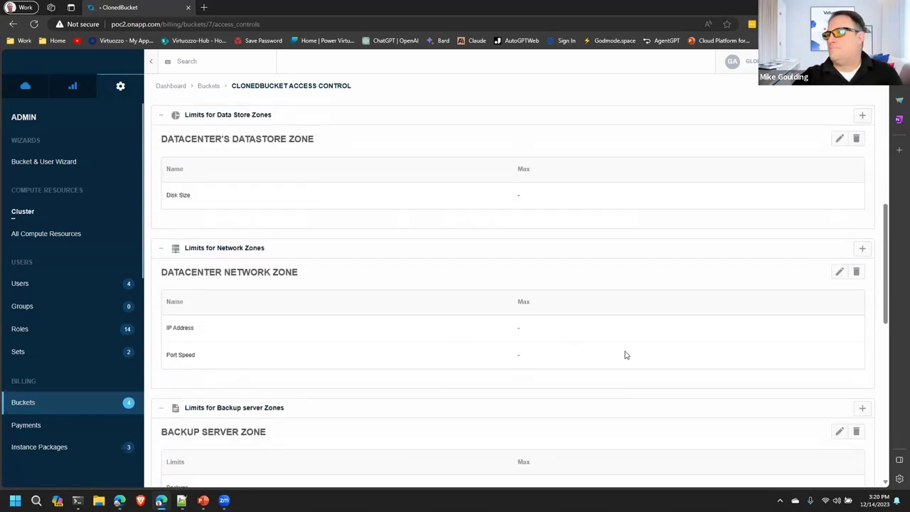
{"action": "scroll", "coordinate": [543, 354], "scroll_direction": "down", "scroll_amount": 1}
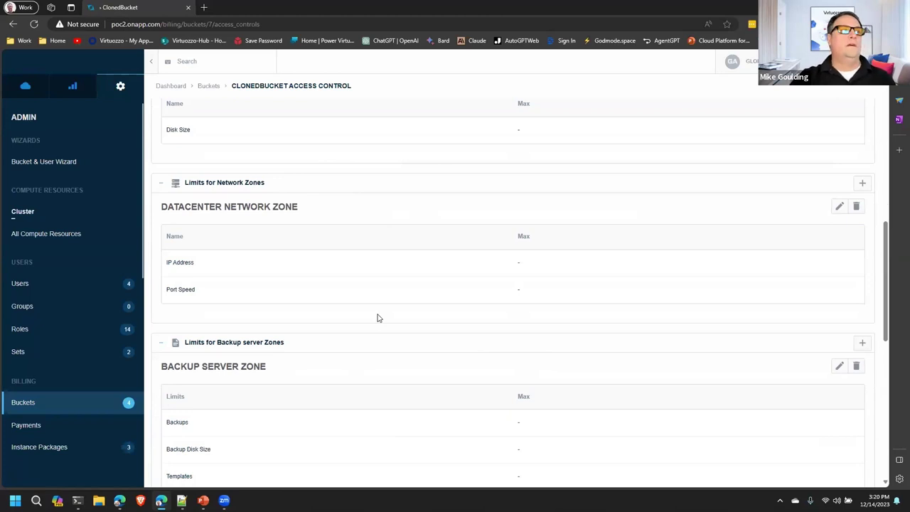
{"action": "scroll", "coordinate": [378, 317], "scroll_direction": "up", "scroll_amount": 2}
{"action": "scroll", "coordinate": [378, 318], "scroll_direction": "down", "scroll_amount": 5}
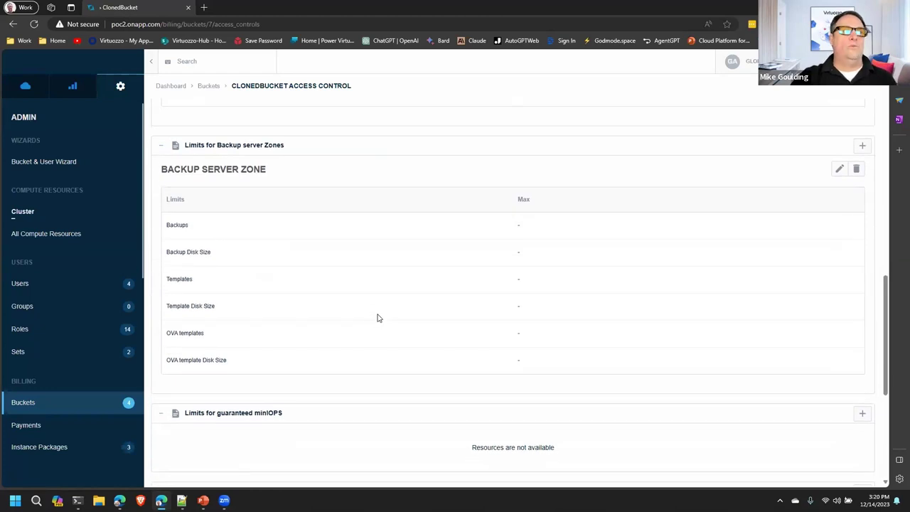
{"action": "scroll", "coordinate": [377, 318], "scroll_direction": "down", "scroll_amount": 3}
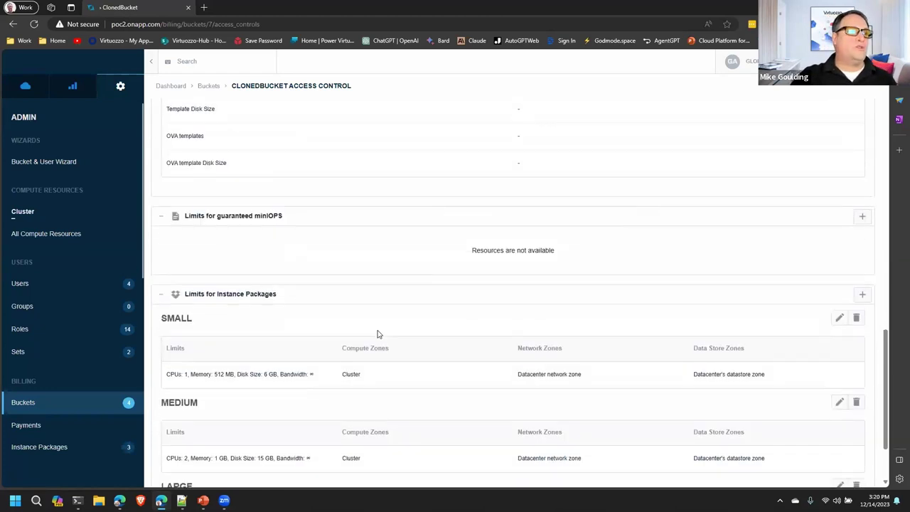
{"action": "scroll", "coordinate": [378, 334], "scroll_direction": "down", "scroll_amount": 2}
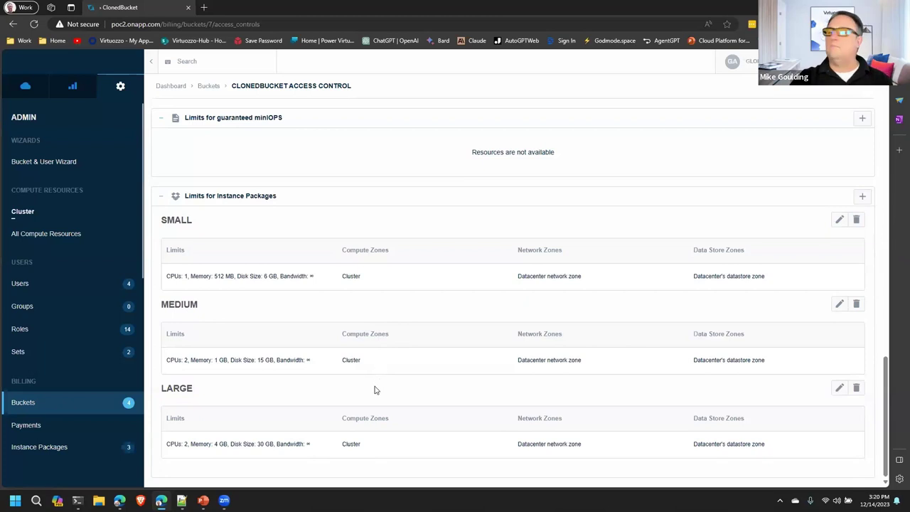
{"action": "scroll", "coordinate": [349, 409], "scroll_direction": "up", "scroll_amount": 10}
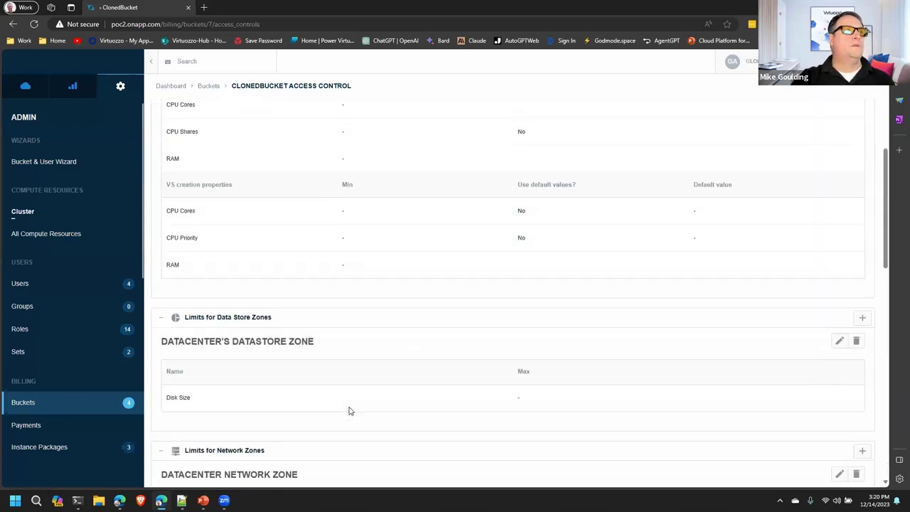
{"action": "scroll", "coordinate": [349, 409], "scroll_direction": "up", "scroll_amount": 5}
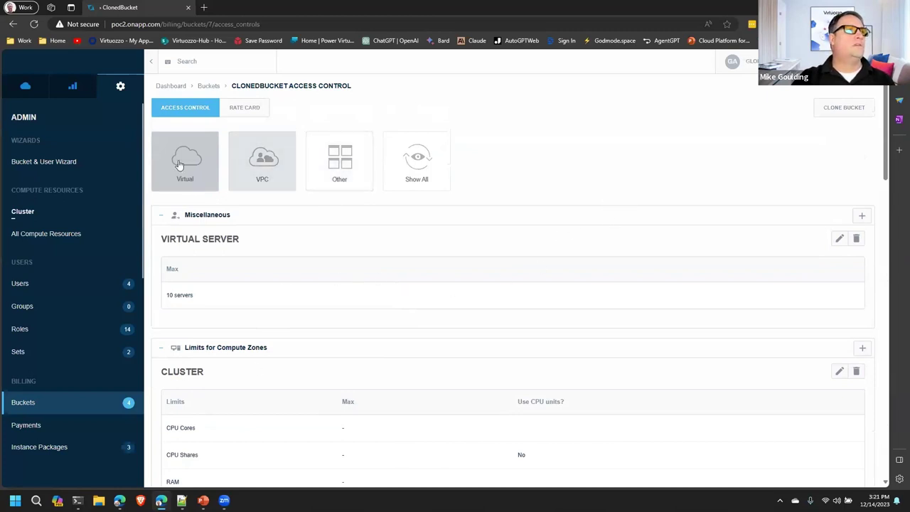
Step: Reopen ClonedBucket from the Buckets list and show its Rate Card pricing
{"action": "left_click", "coordinate": [208, 86]}
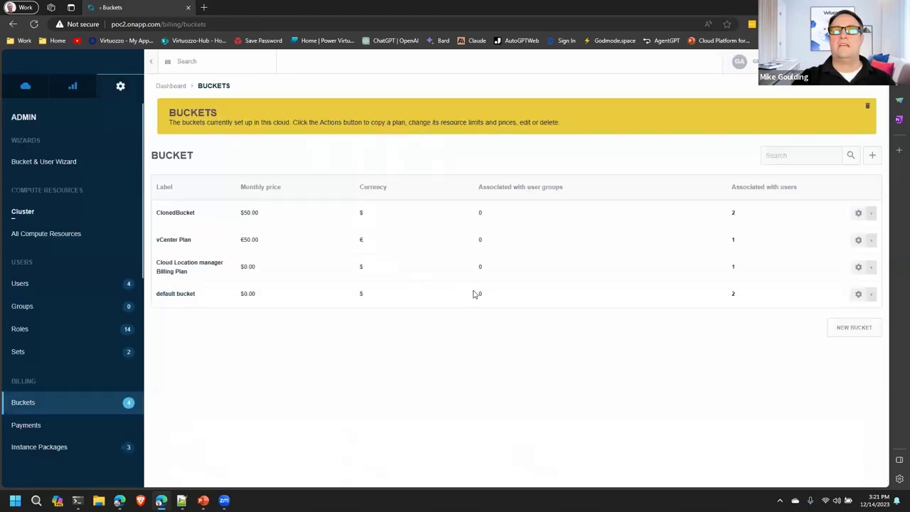
{"action": "left_click", "coordinate": [179, 214]}
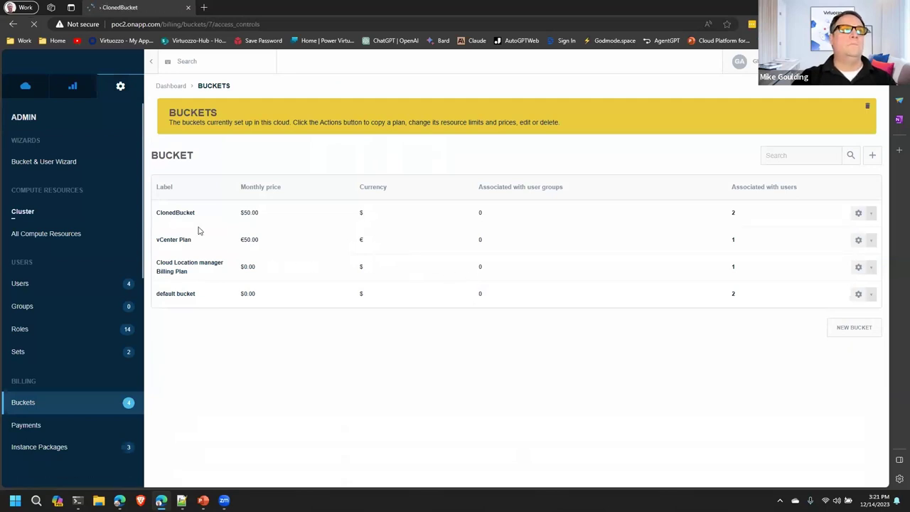
{"action": "left_click", "coordinate": [253, 111]}
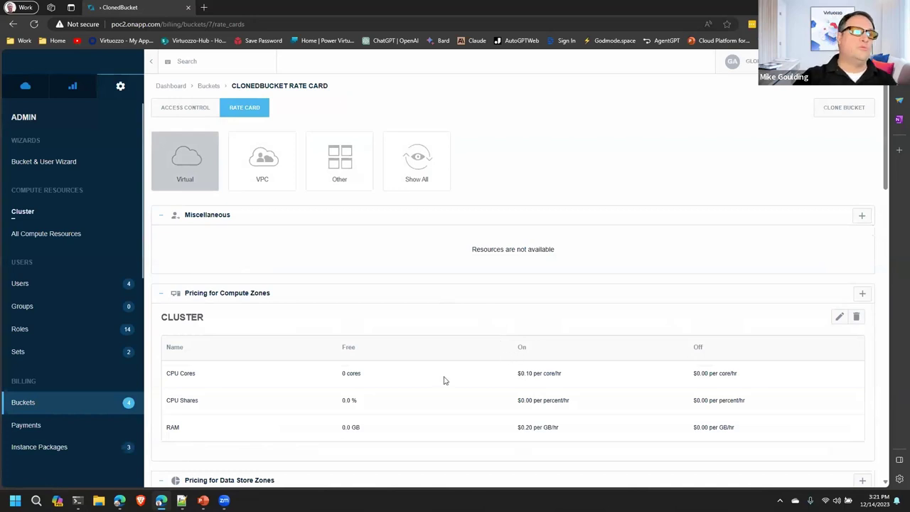
Step: Scroll through the rest of ClonedBucket's rate card, down to CPU Shares and Miscellaneous
{"action": "scroll", "coordinate": [450, 377], "scroll_direction": "down", "scroll_amount": 4}
{"action": "scroll", "coordinate": [446, 389], "scroll_direction": "down", "scroll_amount": 1}
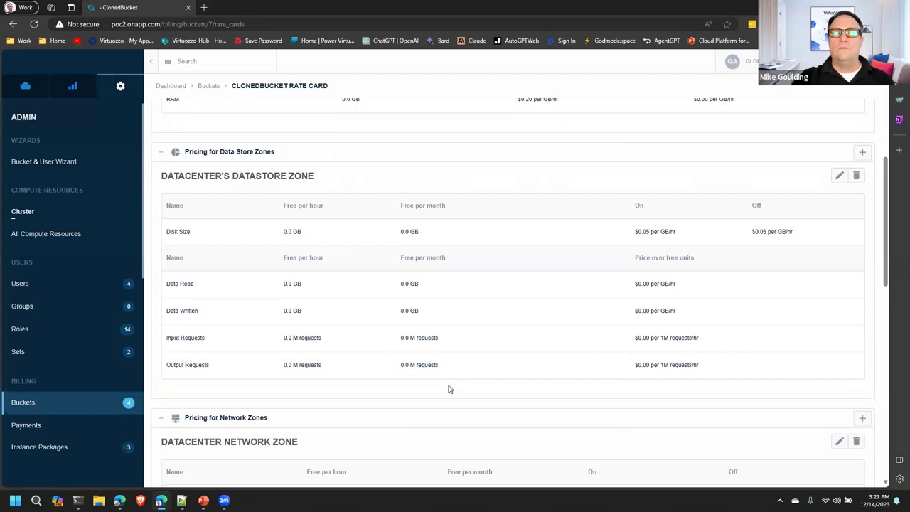
{"action": "scroll", "coordinate": [455, 388], "scroll_direction": "down", "scroll_amount": 4}
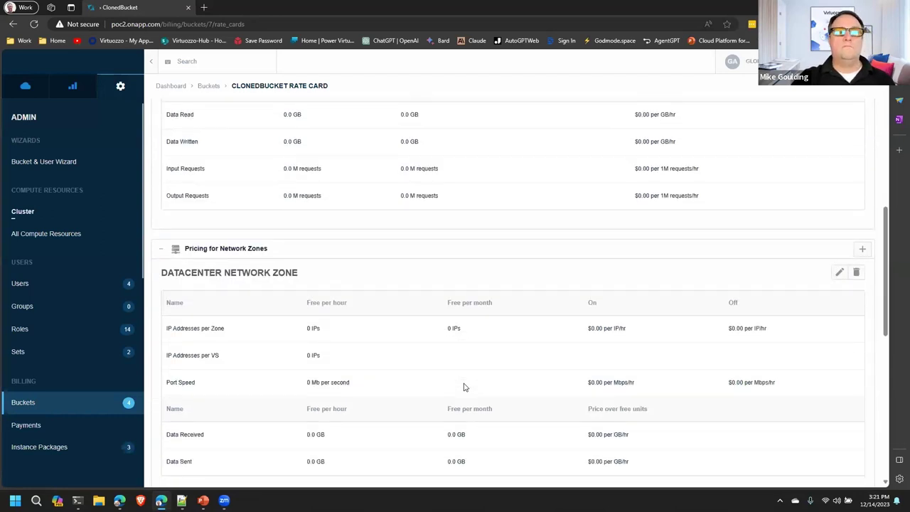
{"action": "scroll", "coordinate": [464, 387], "scroll_direction": "up", "scroll_amount": 10}
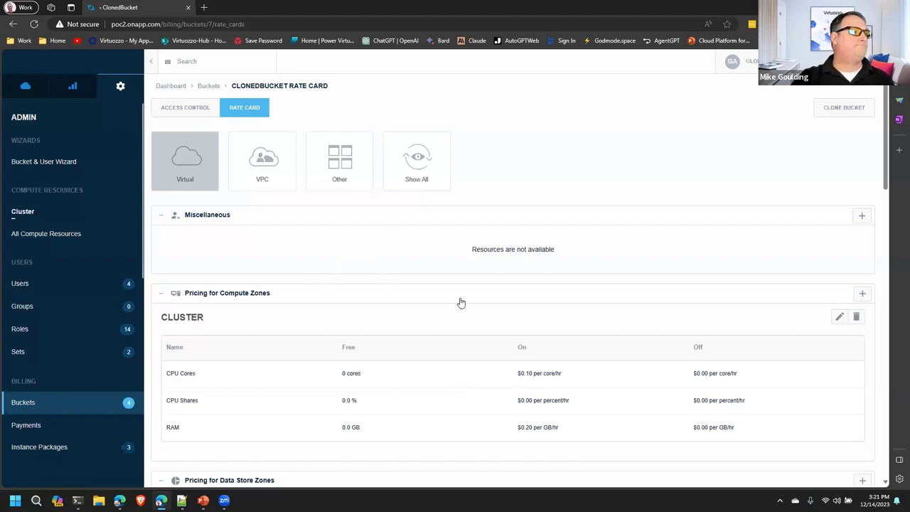
Step: Open the Users list from the Admin sidebar
{"action": "left_click", "coordinate": [20, 284]}
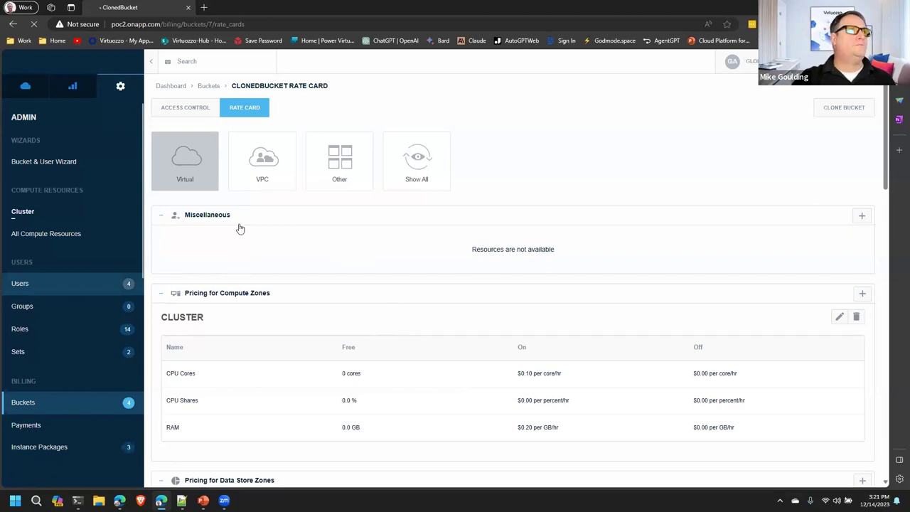
{"action": "left_click", "coordinate": [255, 24]}
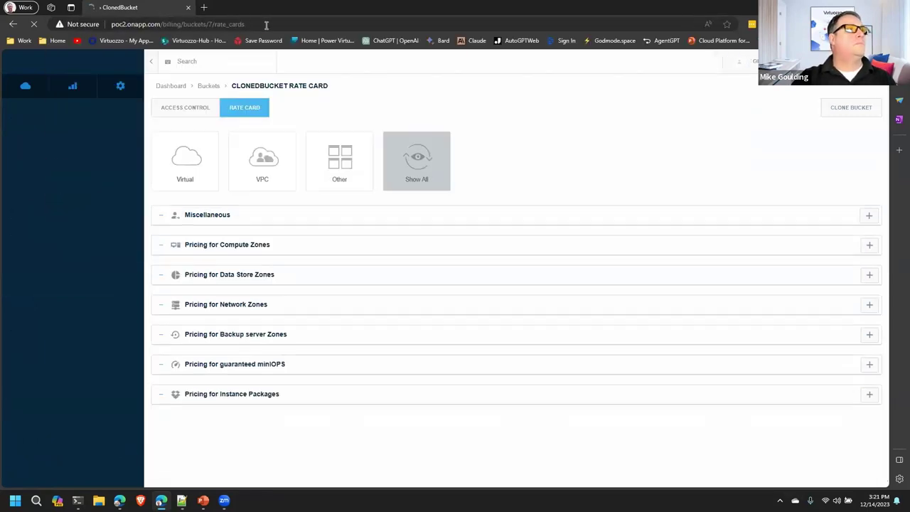
{"action": "left_click", "coordinate": [266, 24]}
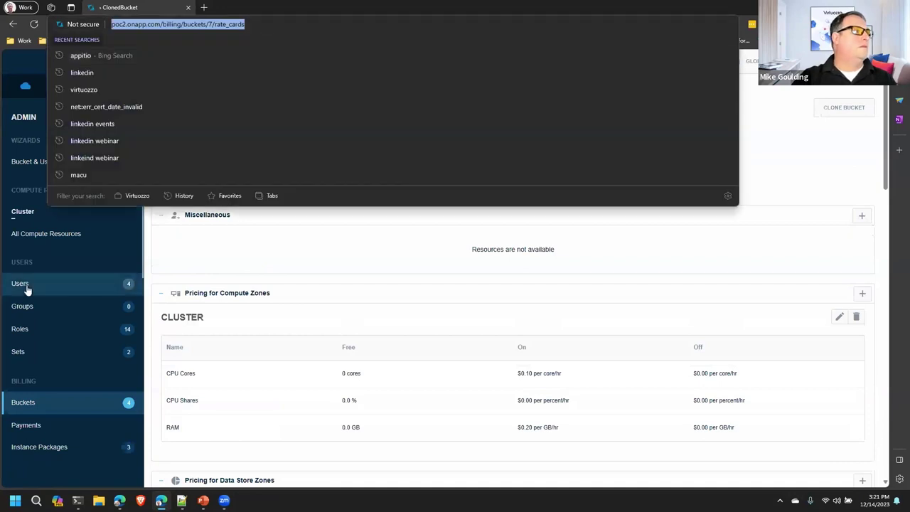
{"action": "left_click", "coordinate": [21, 285]}
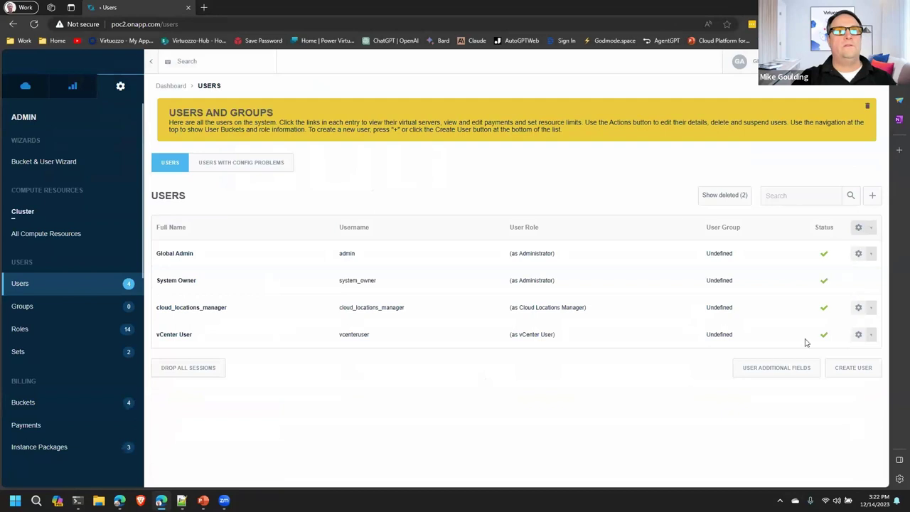
Step: Start a new user and enter the first name, last name and e-mail address
{"action": "left_click", "coordinate": [851, 373]}
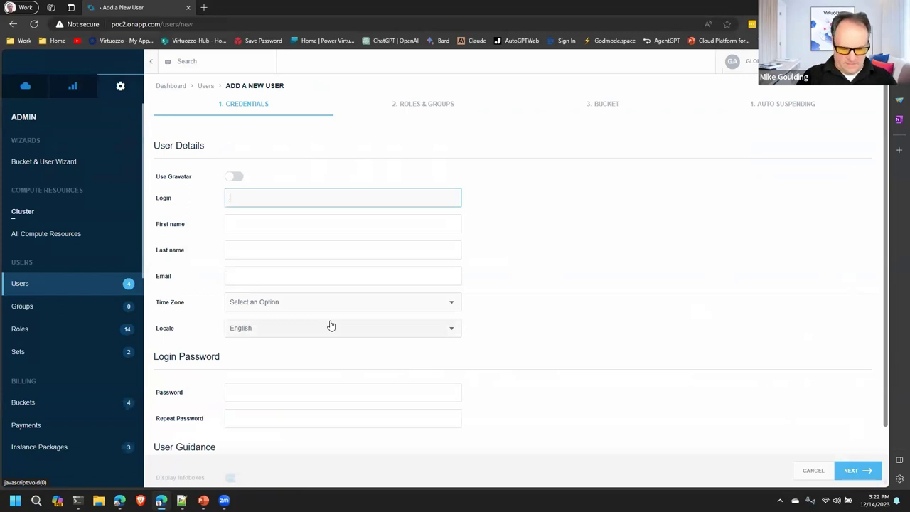
{"action": "type", "text": "WEb"}
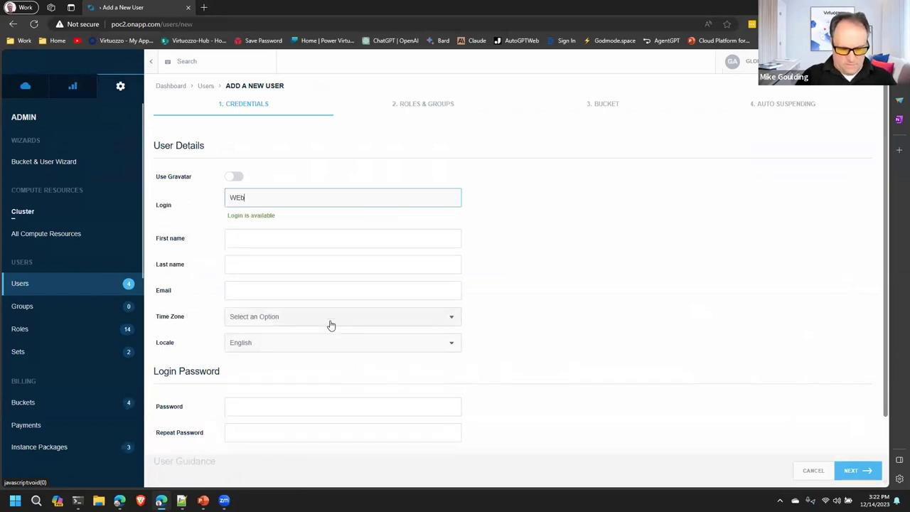
{"action": "type", "text": "user"}
{"action": "right_click", "coordinate": [331, 325]}
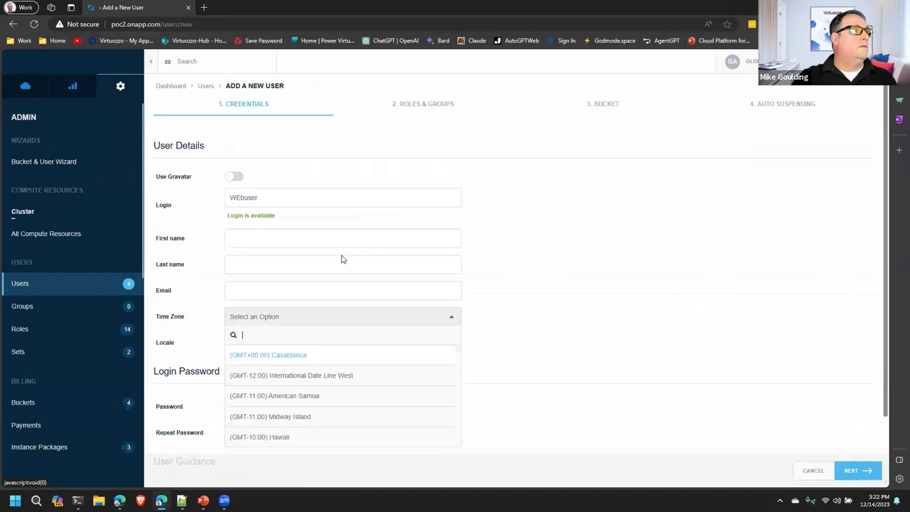
{"action": "left_click", "coordinate": [274, 237]}
{"action": "type", "text": "web"}
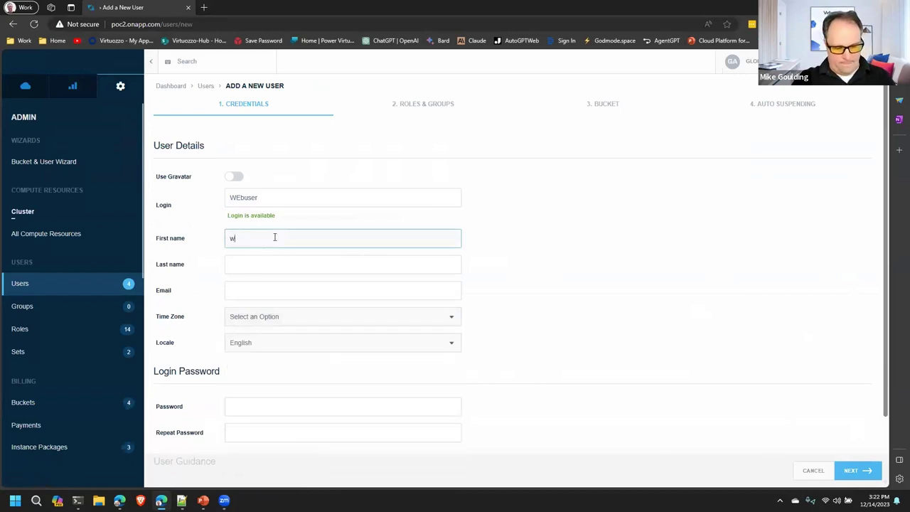
{"action": "left_click", "coordinate": [260, 267]}
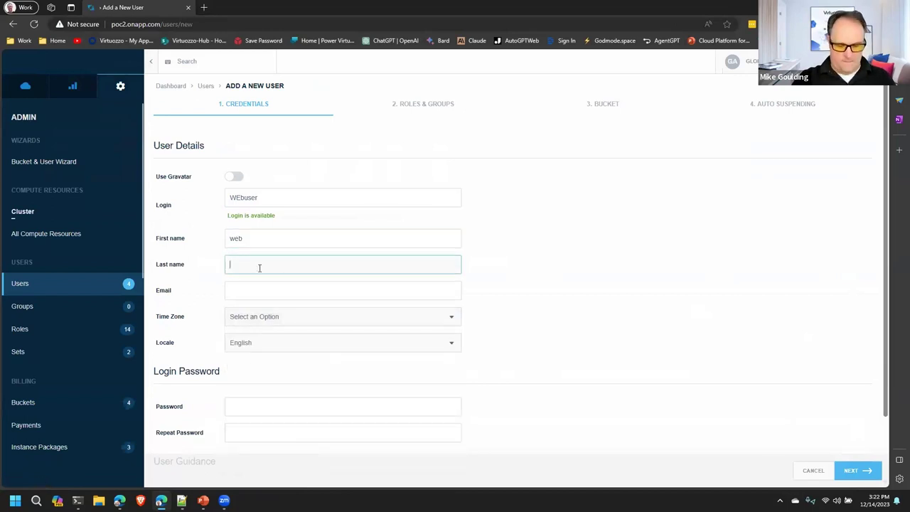
{"action": "type", "text": "user"}
{"action": "left_click", "coordinate": [245, 293]}
{"action": "type", "text": "web"}
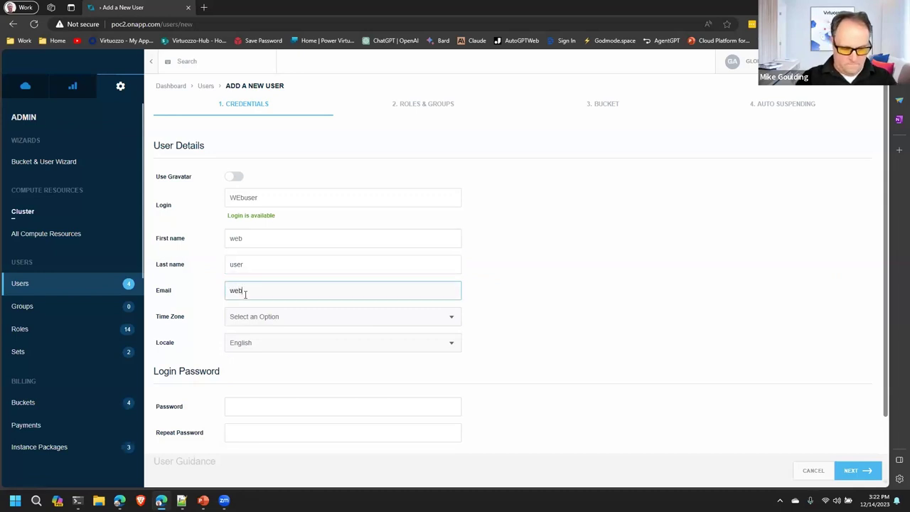
{"action": "type", "text": "@exam"}
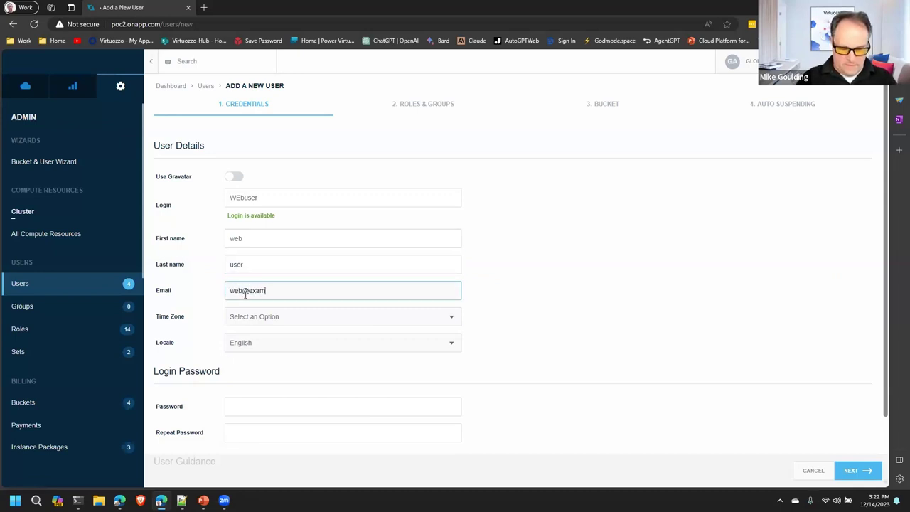
{"action": "type", "text": "ple.com"}
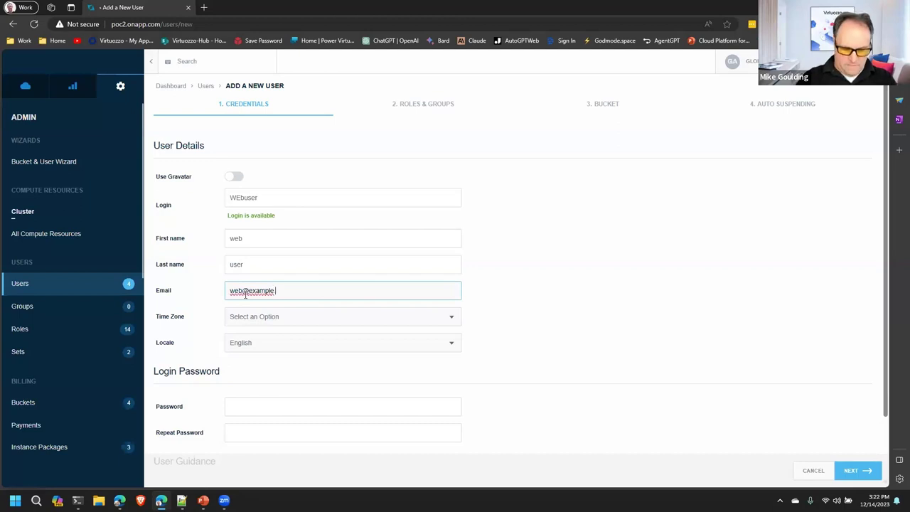
Step: Set the time zone to (GMT-10:00) Hawaii and keep English as the locale
{"action": "left_click", "coordinate": [260, 320]}
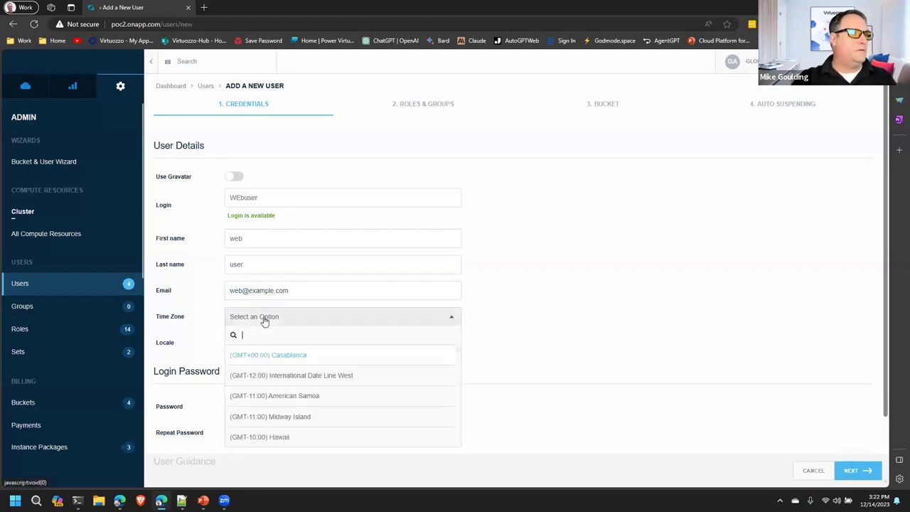
{"action": "scroll", "coordinate": [281, 409], "scroll_direction": "down", "scroll_amount": 1}
{"action": "left_click", "coordinate": [280, 420]}
{"action": "left_click", "coordinate": [271, 349]}
{"action": "left_click", "coordinate": [526, 349]}
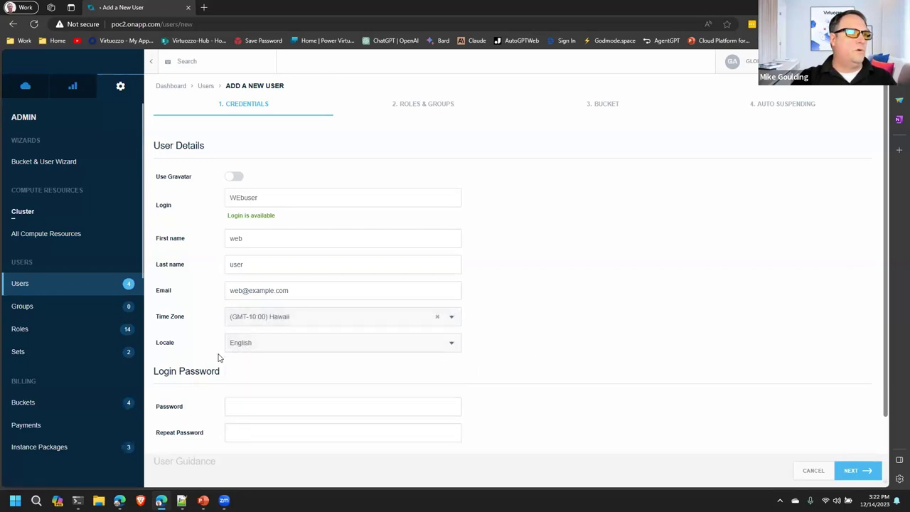
Step: Enter and confirm the login password, then proceed to Roles & Groups
{"action": "left_click", "coordinate": [230, 404]}
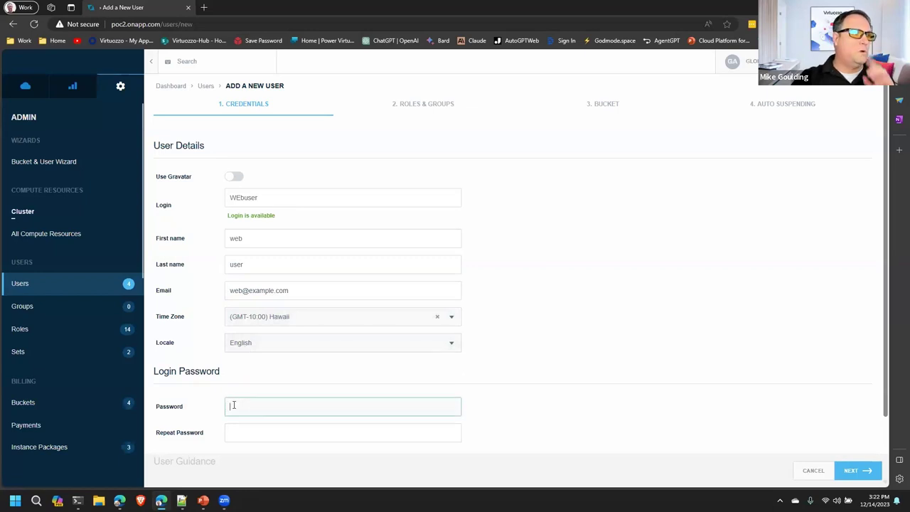
{"action": "type", "text": "•••••••"}
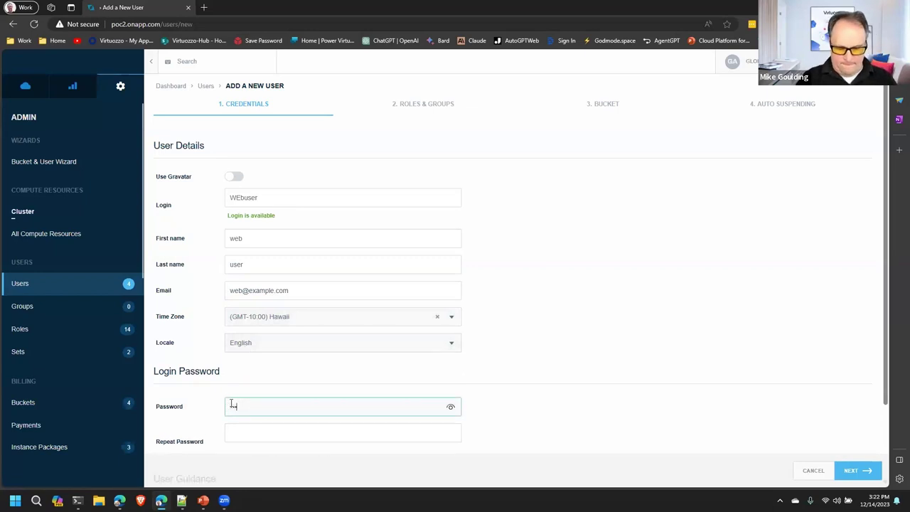
{"action": "type", "text": "•"}
{"action": "key", "text": "Tab"}
{"action": "type", "text": "••••••••"}
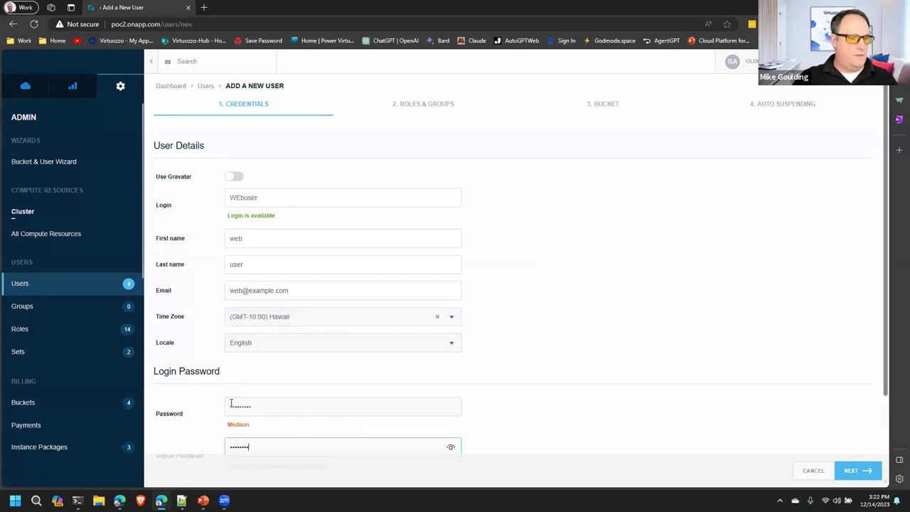
{"action": "type", "text": "•"}
{"action": "scroll", "coordinate": [604, 378], "scroll_direction": "down", "scroll_amount": 2}
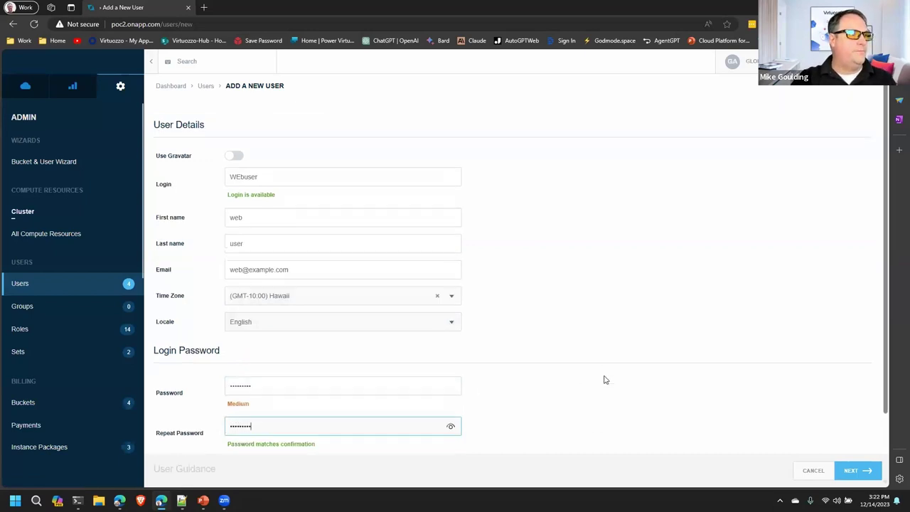
{"action": "left_click", "coordinate": [597, 376]}
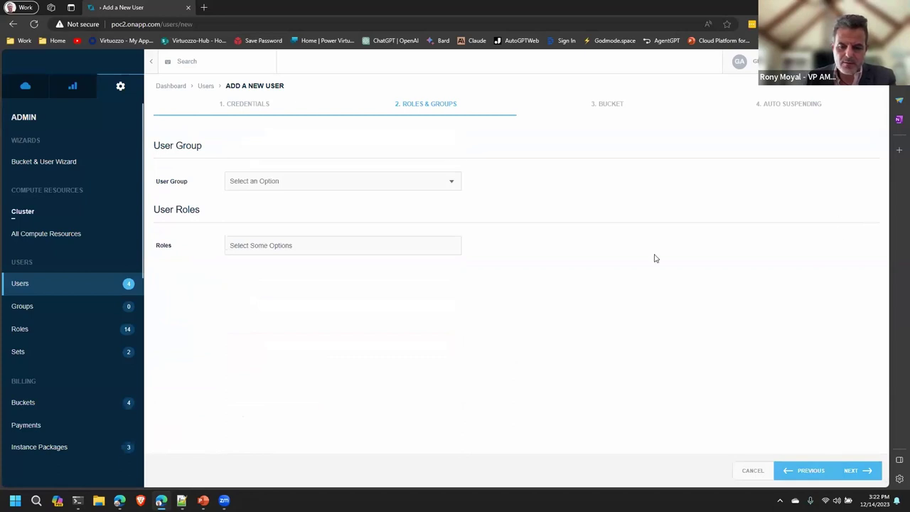
Step: Choose vCenter User from the Roles list and move on to the Bucket step
{"action": "left_click", "coordinate": [317, 246]}
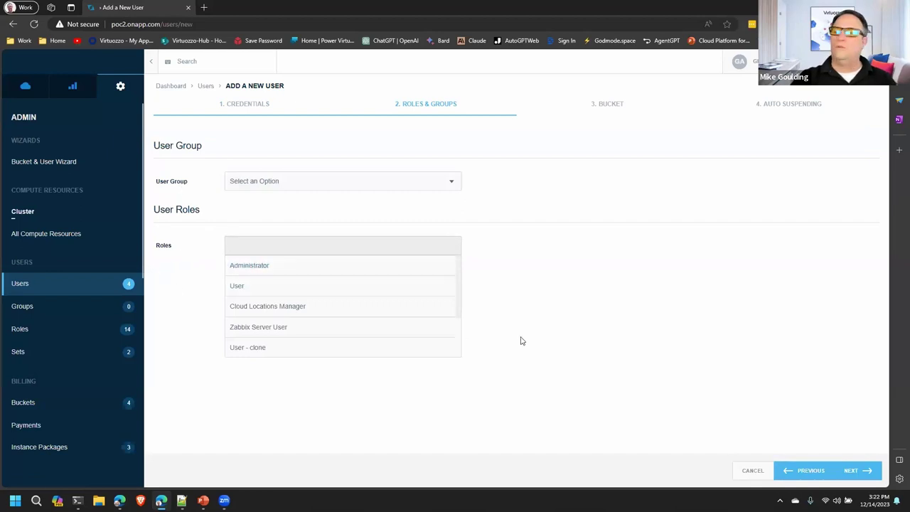
{"action": "scroll", "coordinate": [368, 325], "scroll_direction": "down", "scroll_amount": 2}
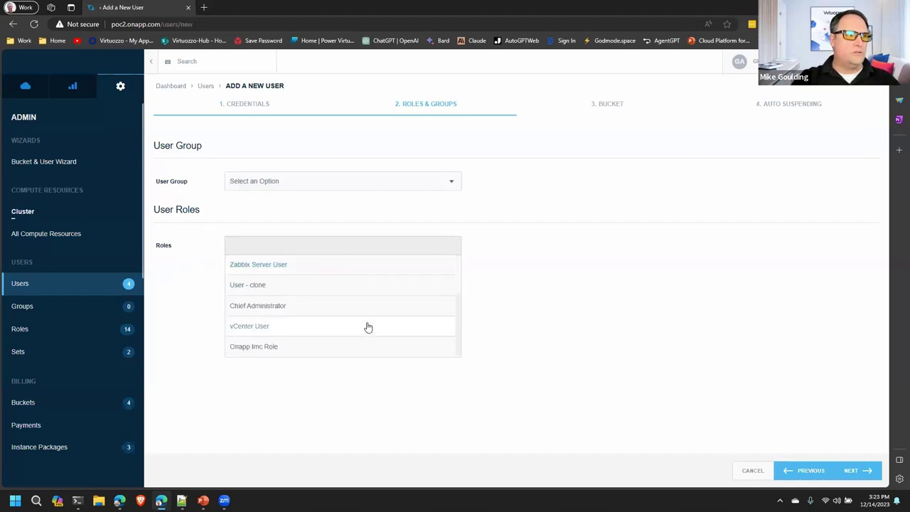
{"action": "left_click", "coordinate": [271, 327]}
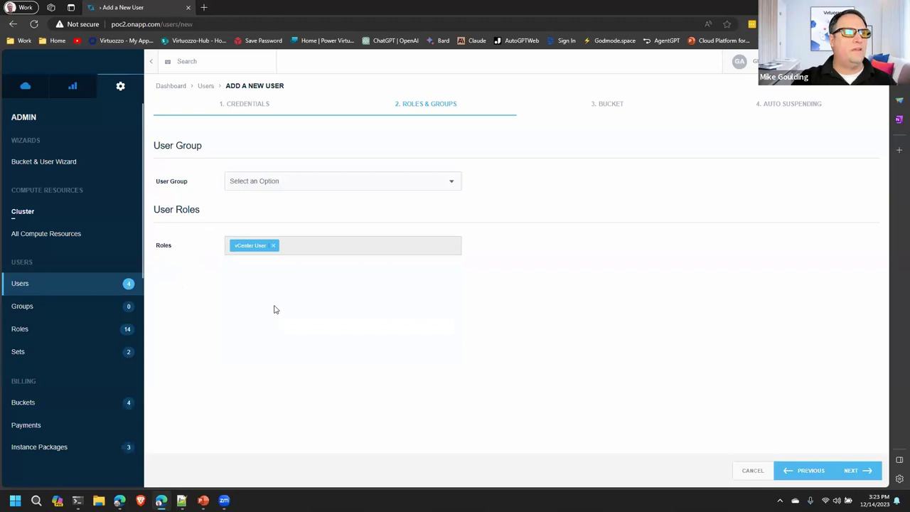
{"action": "left_click", "coordinate": [857, 473]}
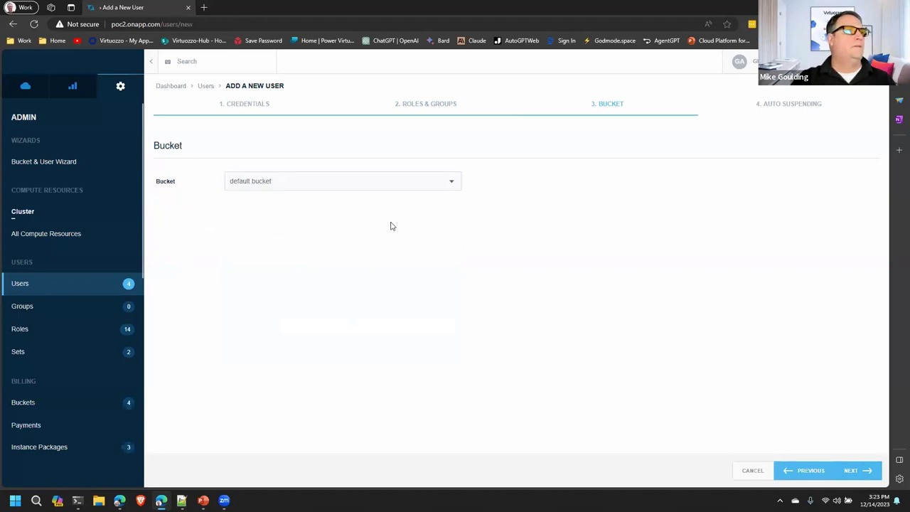
Step: Assign ClonedBucket as the new user's billing bucket and continue to Auto Suspending
{"action": "left_click", "coordinate": [451, 182]}
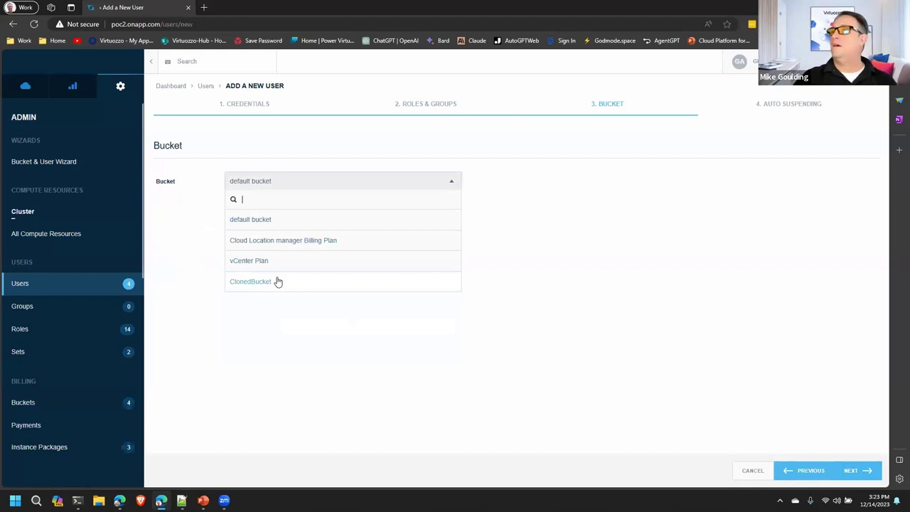
{"action": "left_click", "coordinate": [255, 281]}
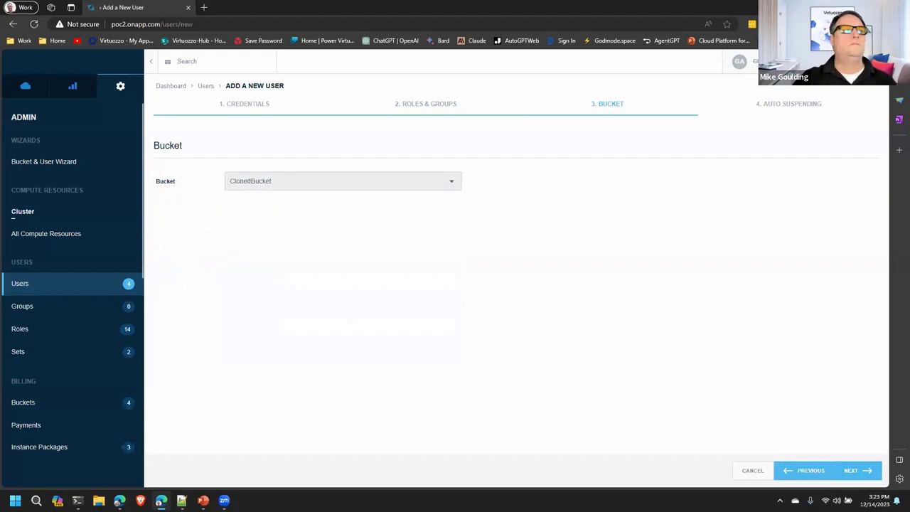
{"action": "left_click", "coordinate": [876, 470]}
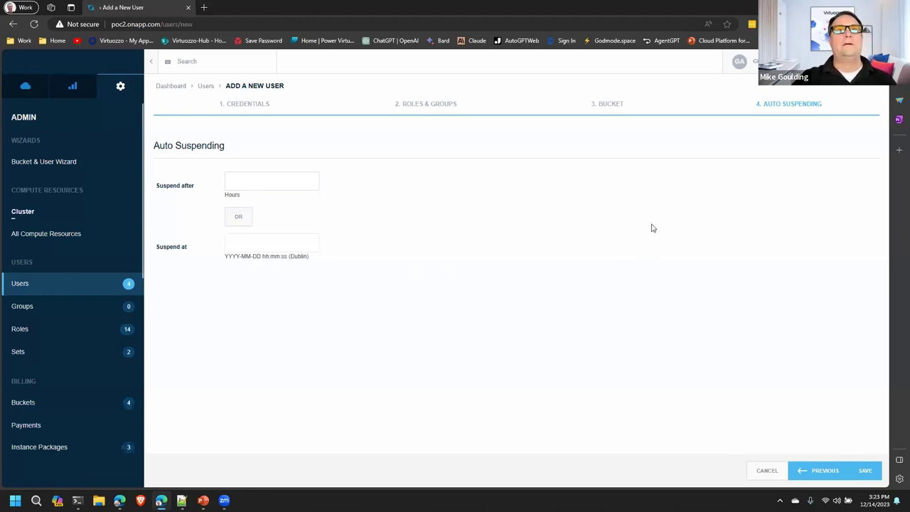
Step: Save the new vCenter User account and return to the Users list, now showing 5 users
{"action": "left_click", "coordinate": [867, 471]}
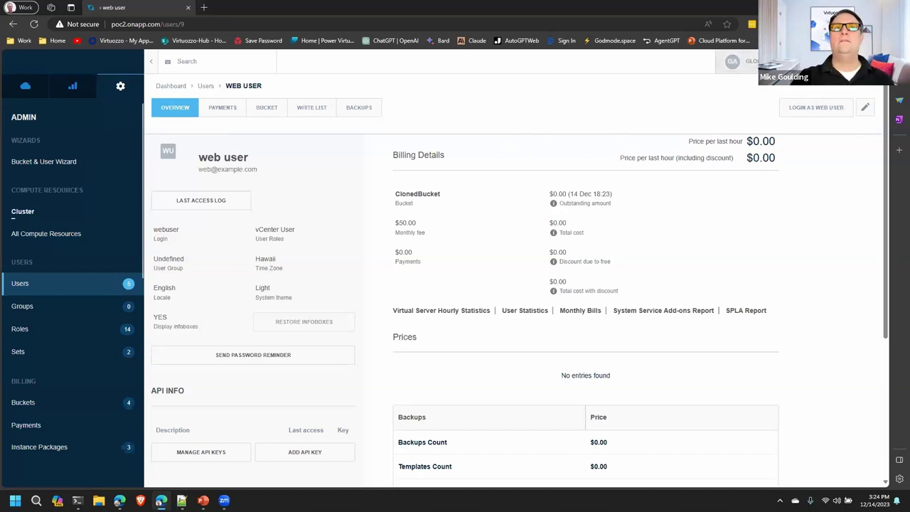
{"action": "left_click", "coordinate": [30, 287]}
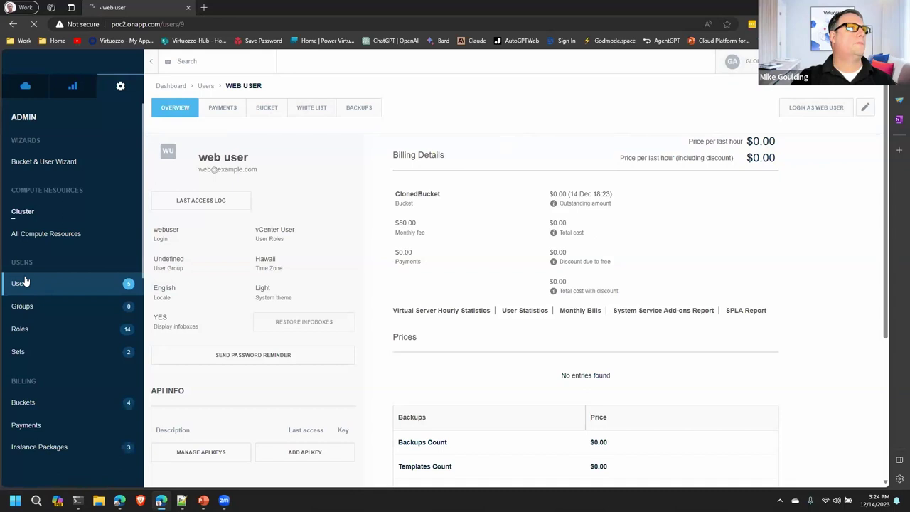
{"action": "left_click", "coordinate": [205, 25]}
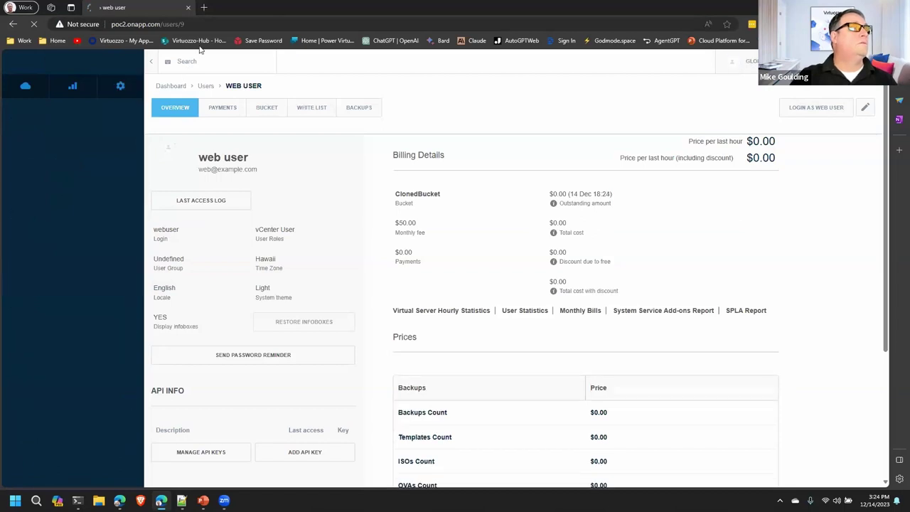
{"action": "left_click", "coordinate": [30, 286]}
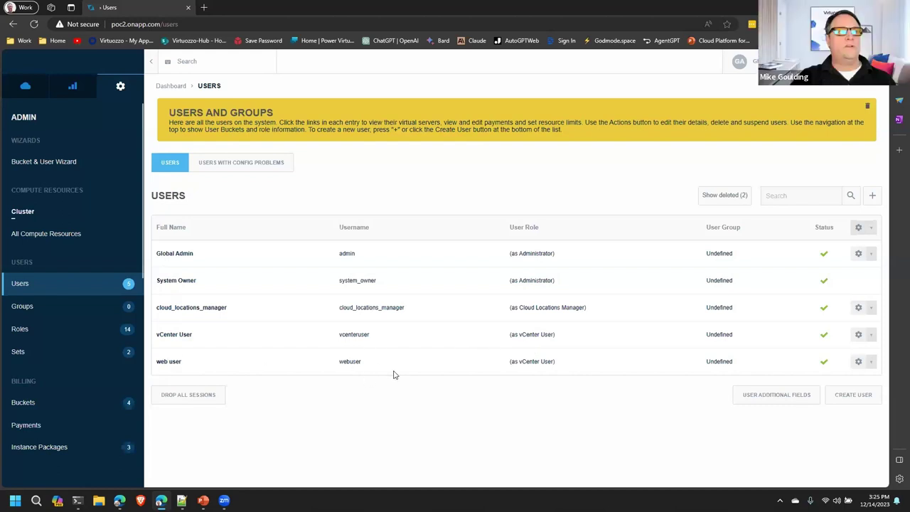
Step: Log in as the web user from its Users row actions, reloading the page to retry
{"action": "left_click", "coordinate": [874, 362]}
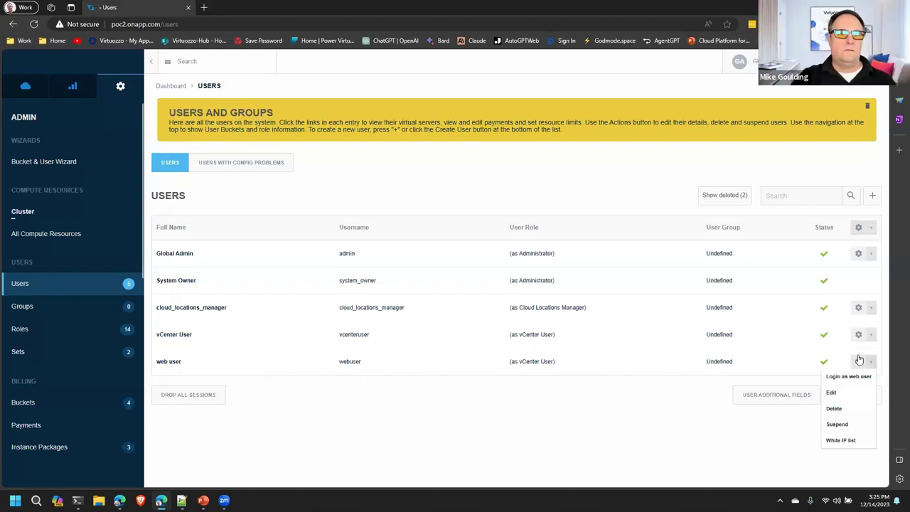
{"action": "left_click", "coordinate": [851, 381]}
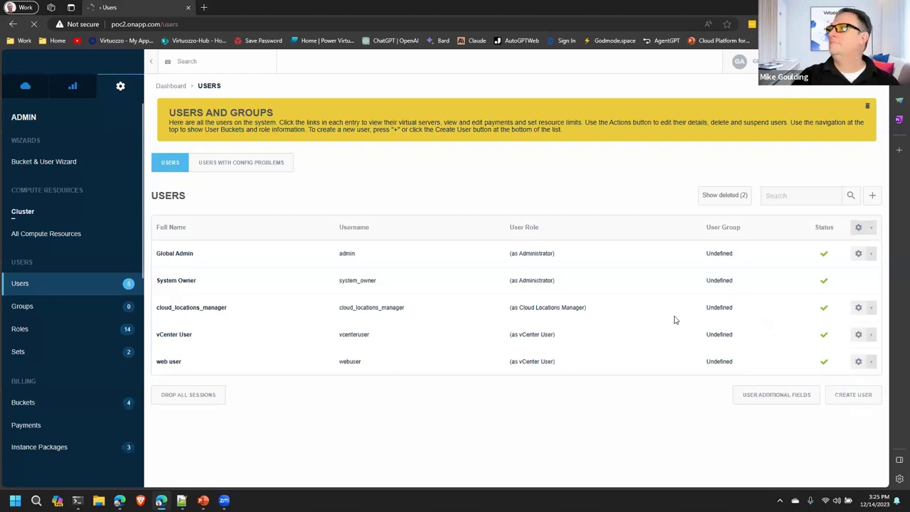
{"action": "left_click", "coordinate": [874, 110]}
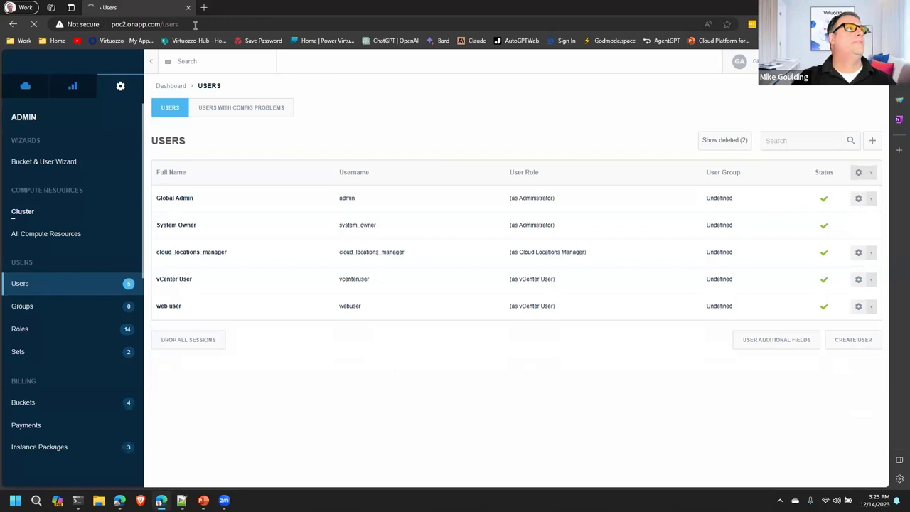
{"action": "left_click", "coordinate": [195, 26]}
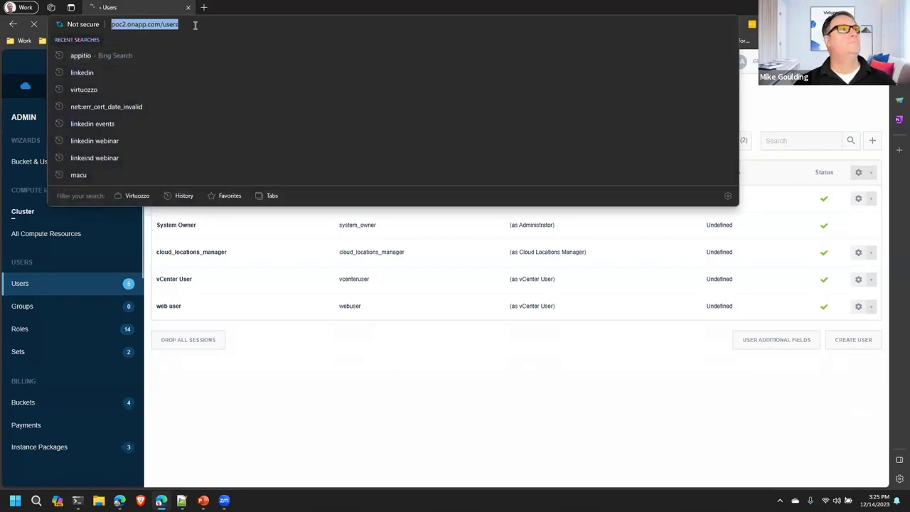
{"action": "key", "text": "Return"}
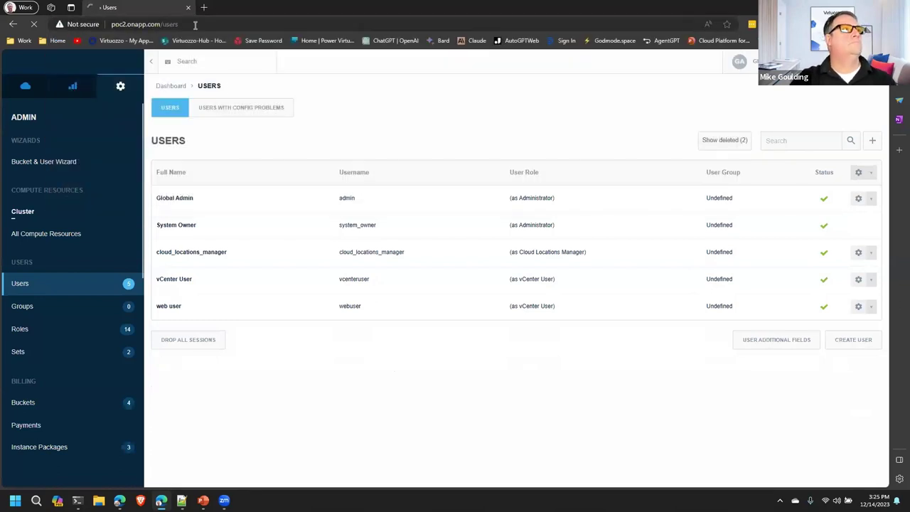
{"action": "left_click", "coordinate": [869, 307]}
{"action": "left_click", "coordinate": [832, 337]}
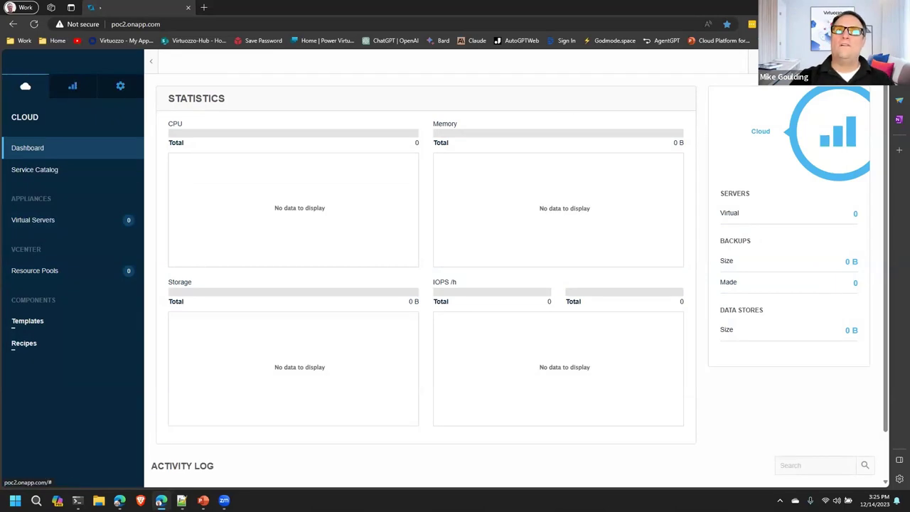
Step: Start a new virtual server from the VCENTER OVAS Win 2019 template with MAK licensing
{"action": "left_click", "coordinate": [820, 88]}
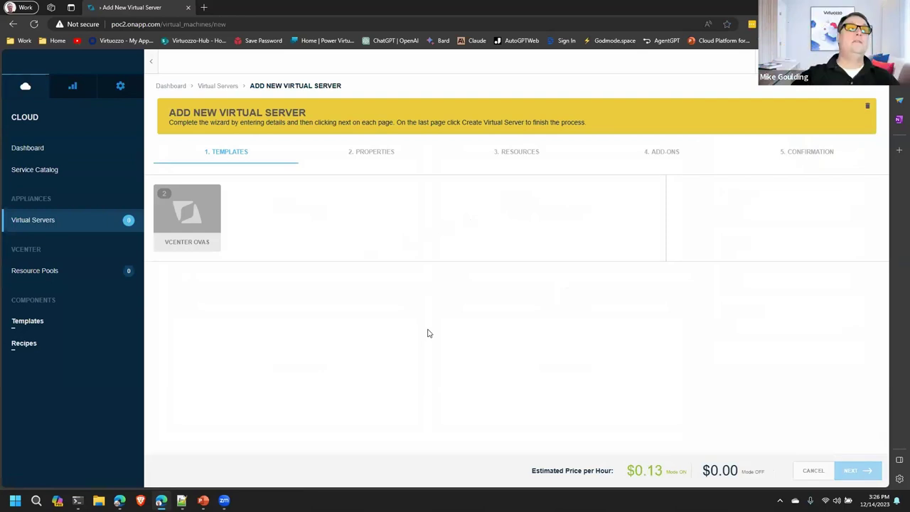
{"action": "left_click", "coordinate": [208, 231]}
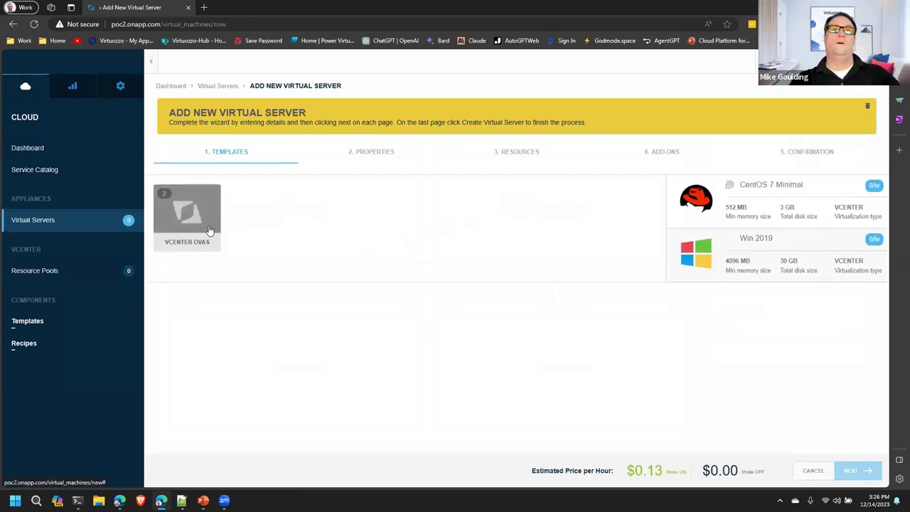
{"action": "left_click", "coordinate": [762, 263]}
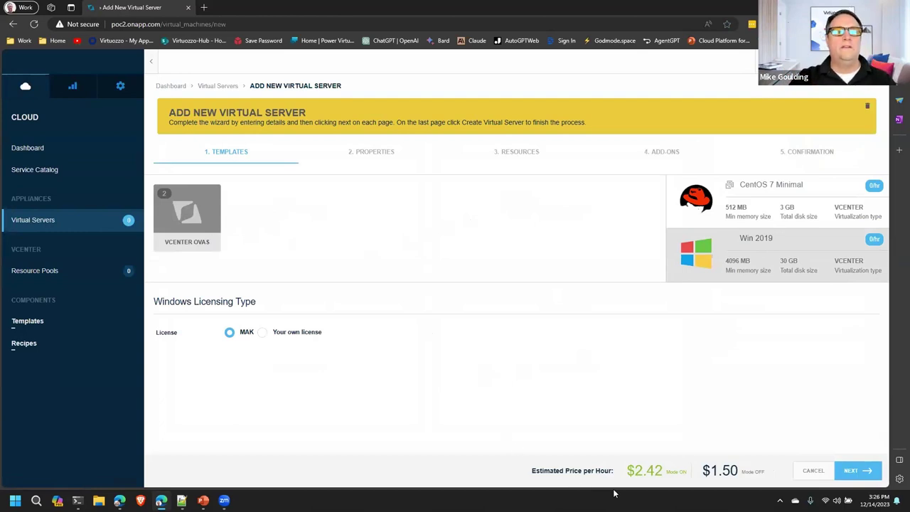
{"action": "left_click_drag", "start_coordinate": [634, 471], "coordinate": [742, 470]}
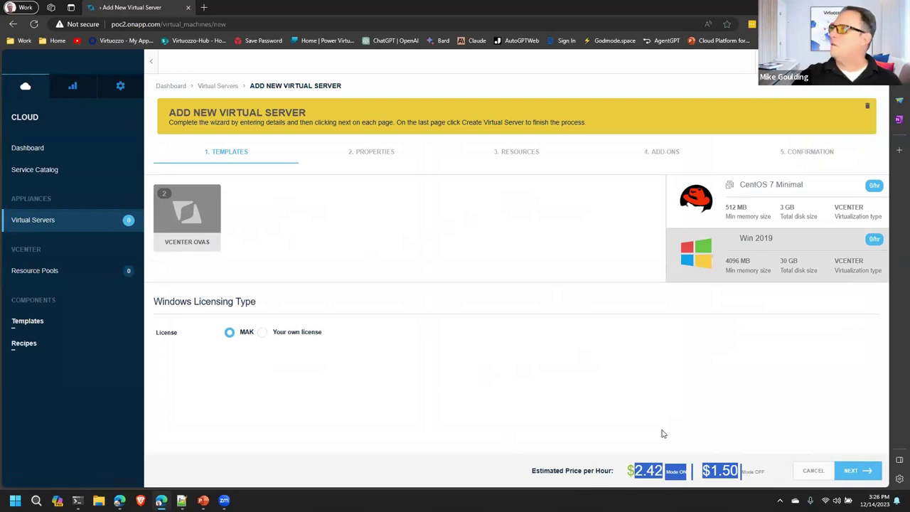
{"action": "left_click", "coordinate": [736, 418]}
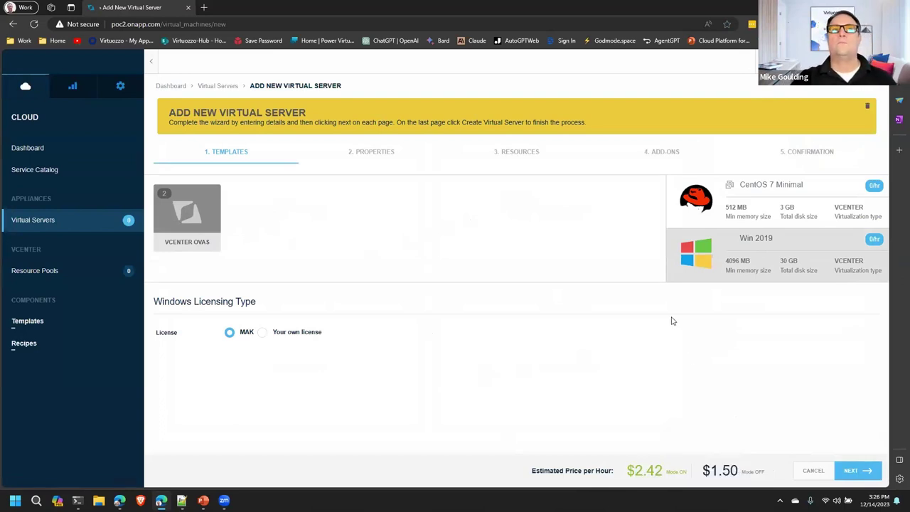
{"action": "left_click", "coordinate": [857, 470]}
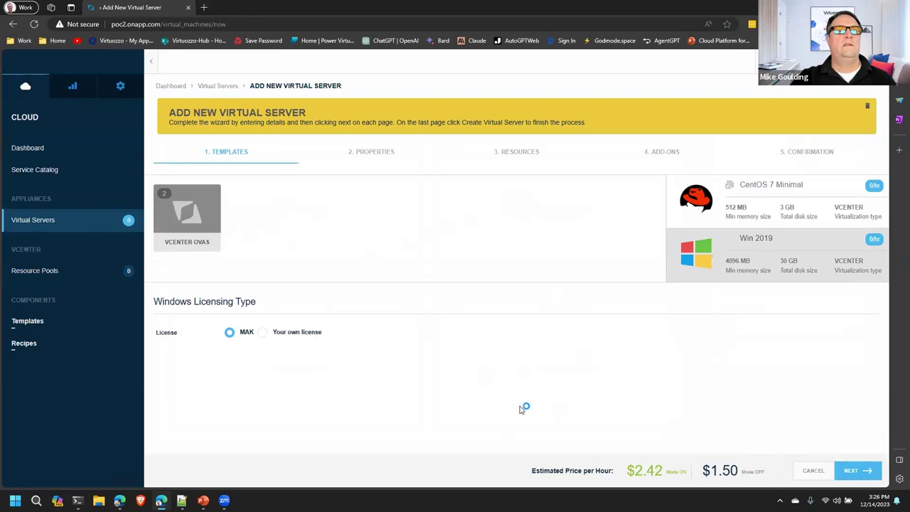
{"action": "left_click", "coordinate": [334, 243]}
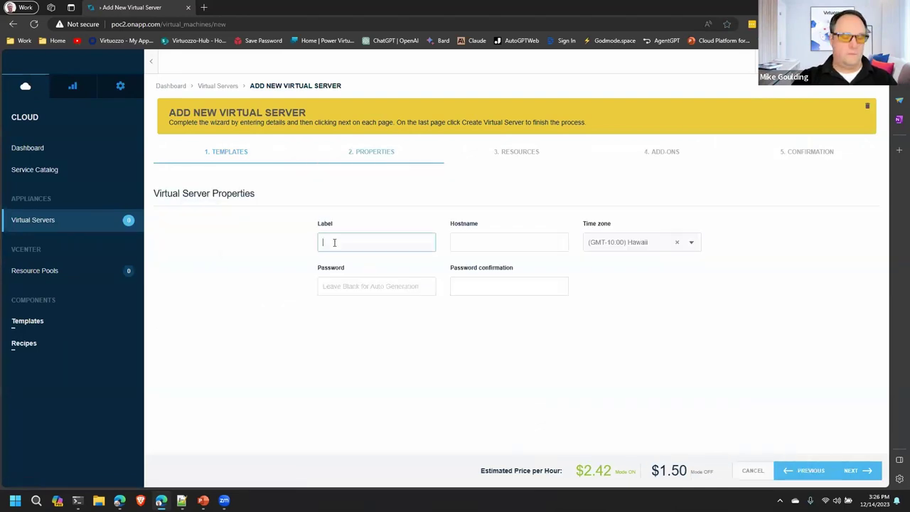
Step: Set label and hostname to win2019, enter and confirm the server password, and continue
{"action": "type", "text": "win2019"}
{"action": "left_click", "coordinate": [486, 242]}
{"action": "type", "text": "win2019"}
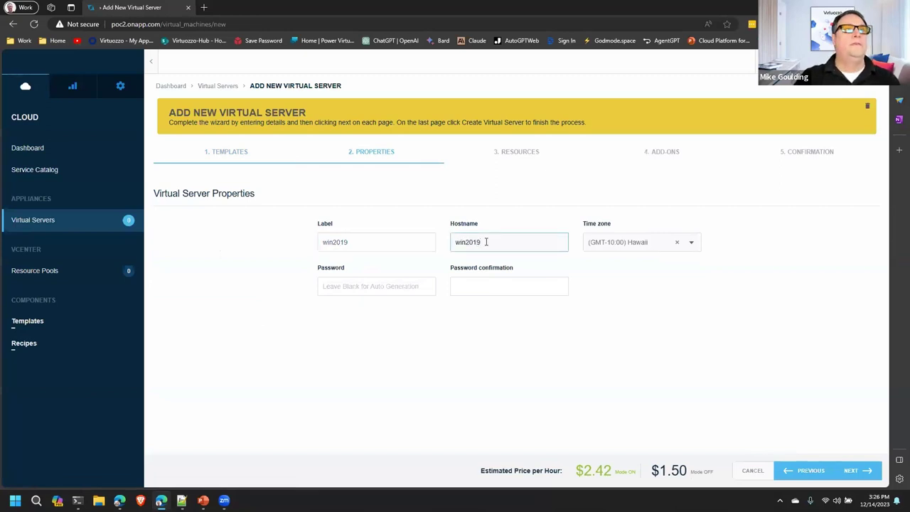
{"action": "left_click", "coordinate": [382, 287]}
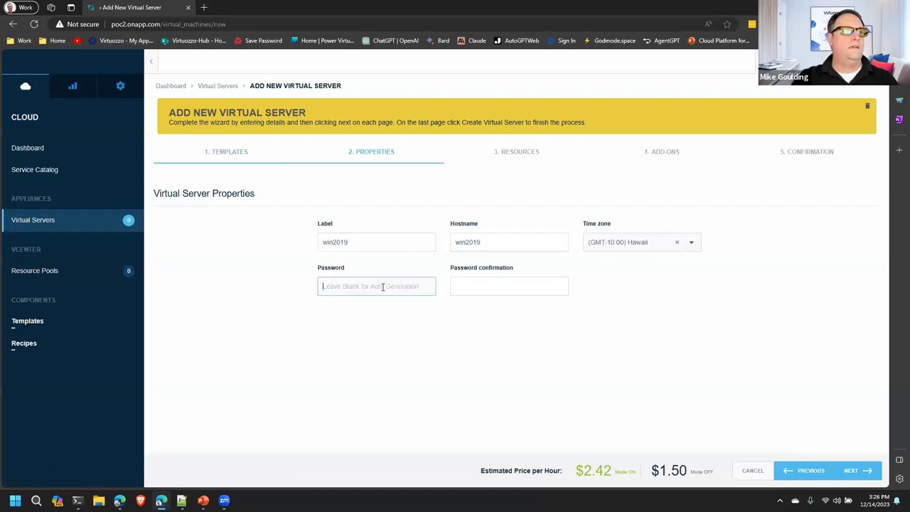
{"action": "type", "text": "********"}
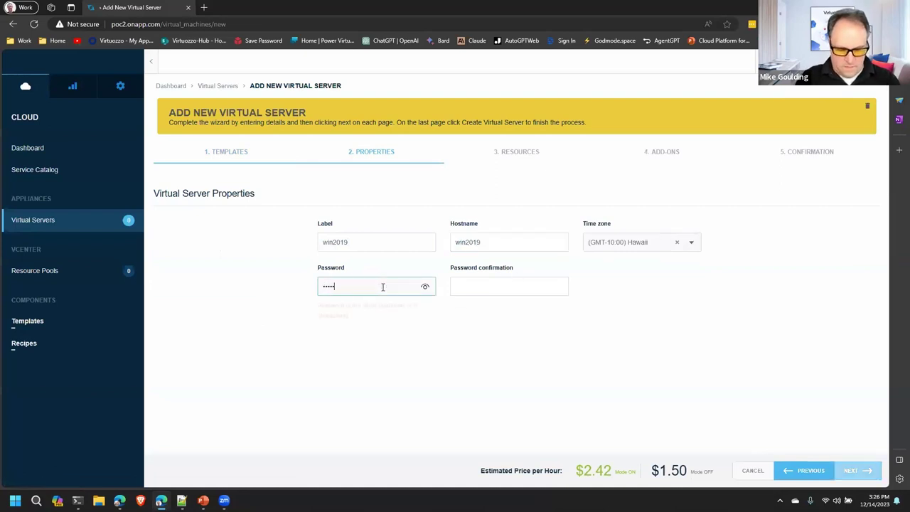
{"action": "type", "text": "*"}
{"action": "key", "text": "Tab"}
{"action": "type", "text": "*"}
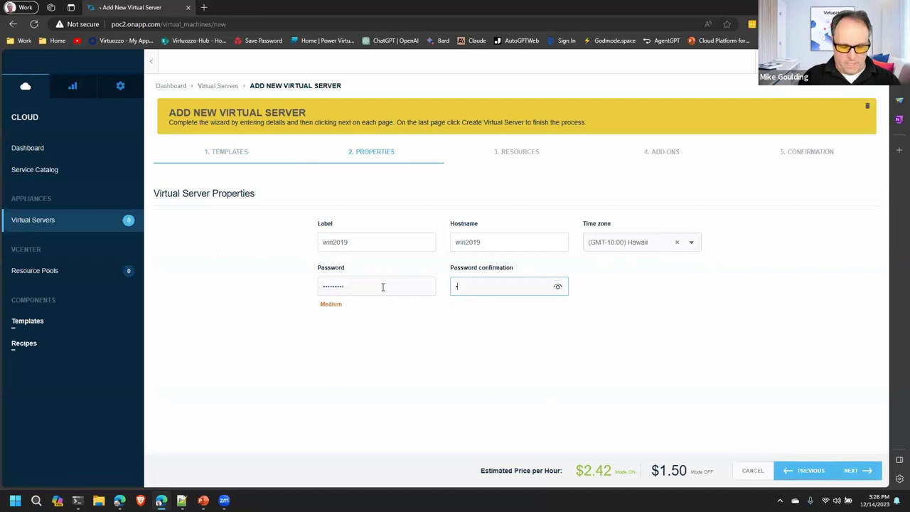
{"action": "type", "text": "********"}
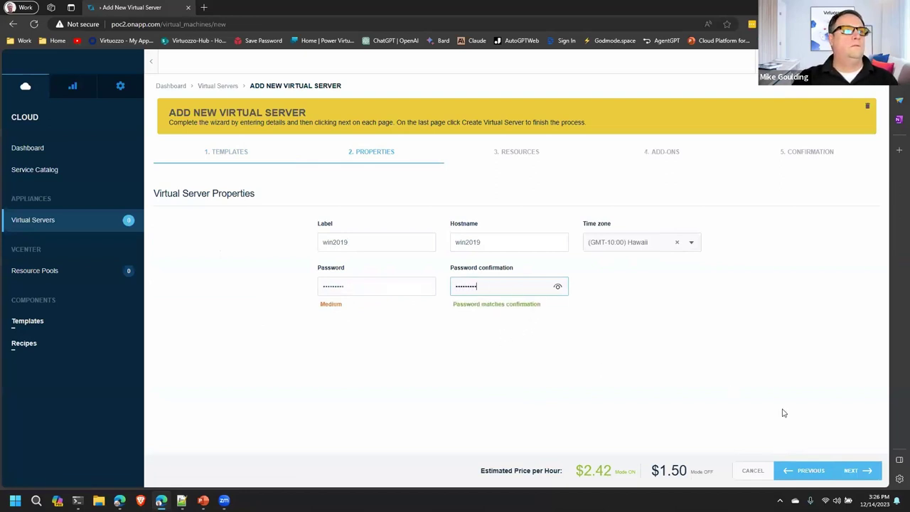
{"action": "left_click", "coordinate": [851, 471]}
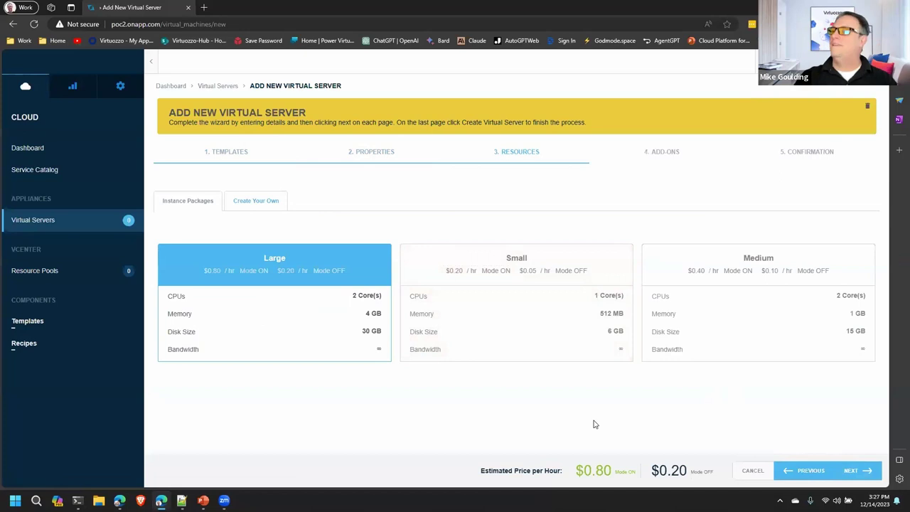
Step: Review the Create Your Own resource options, then keep the Large instance package and proceed
{"action": "mouse_move", "coordinate": [506, 307]}
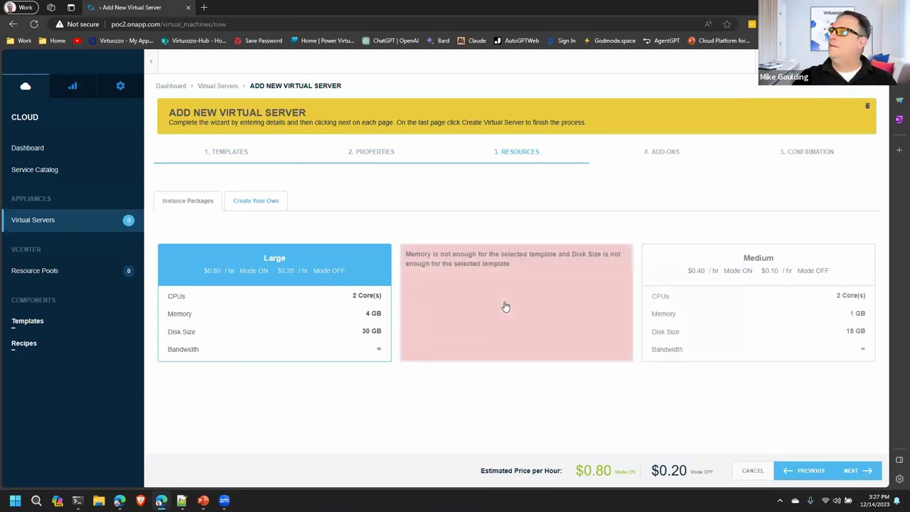
{"action": "mouse_move", "coordinate": [725, 331]}
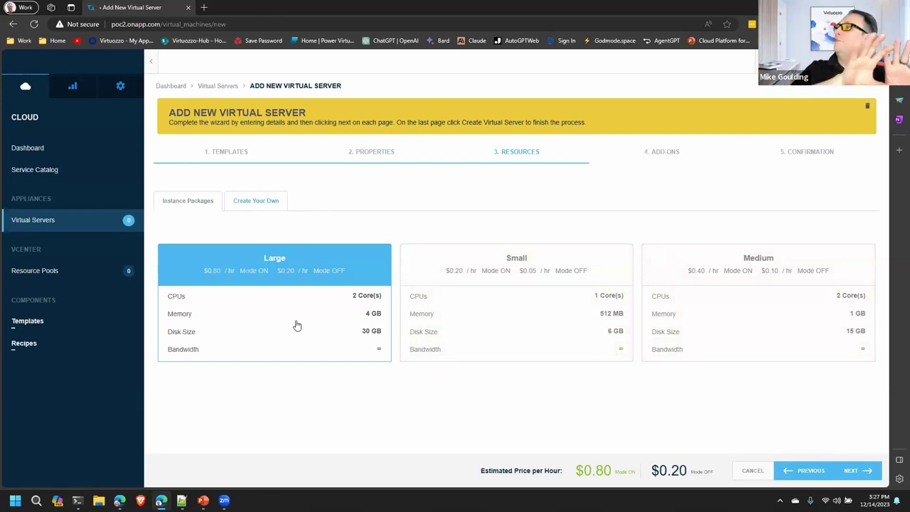
{"action": "left_click", "coordinate": [247, 201]}
{"action": "scroll", "coordinate": [497, 386], "scroll_direction": "down", "scroll_amount": 2}
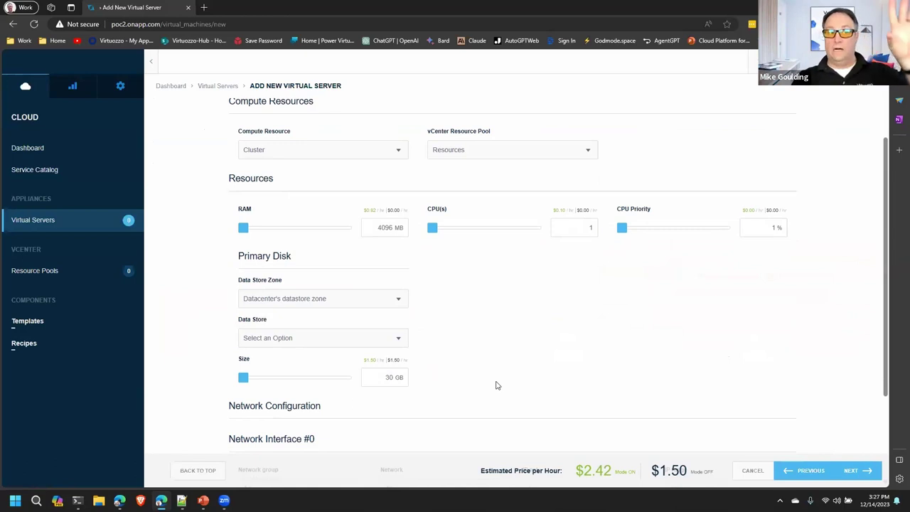
{"action": "scroll", "coordinate": [519, 377], "scroll_direction": "up", "scroll_amount": 3}
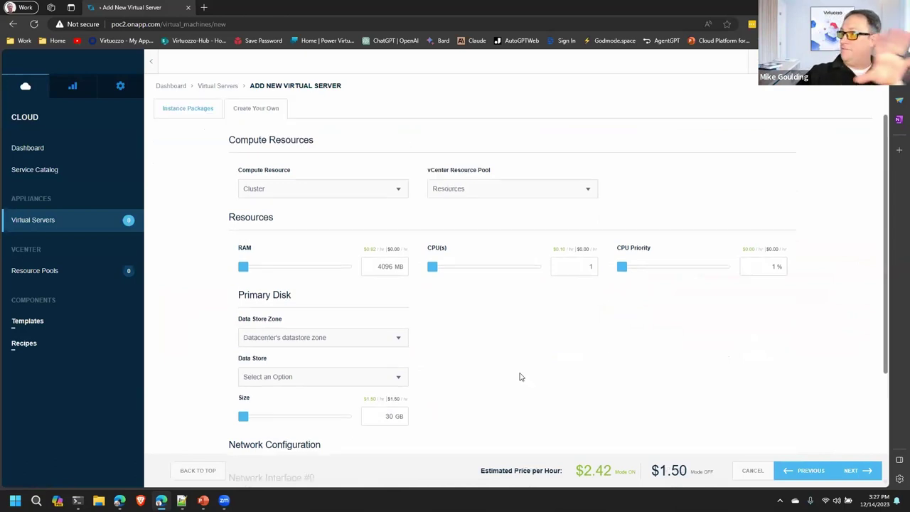
{"action": "left_click", "coordinate": [175, 204]}
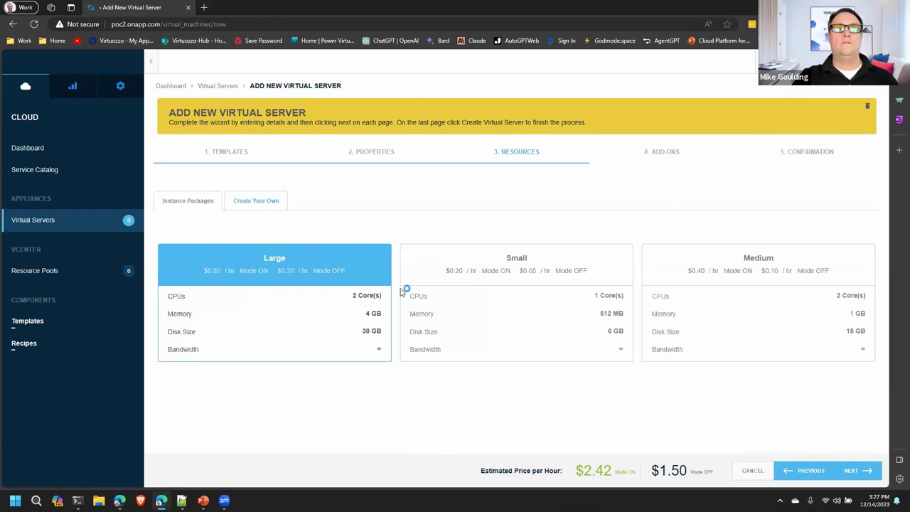
{"action": "left_click", "coordinate": [852, 475]}
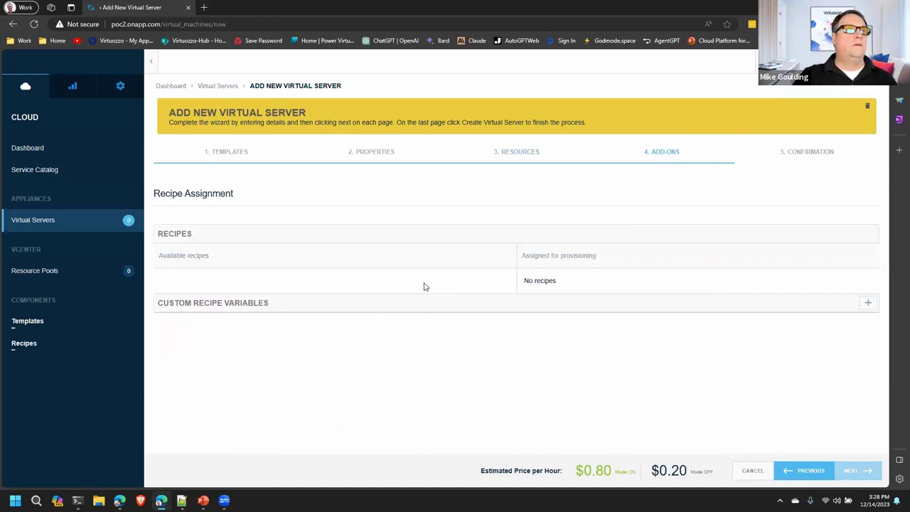
Step: Go through Add-ons to Confirmation and create the win2019 server with Build and Boot enabled
{"action": "left_click", "coordinate": [825, 478]}
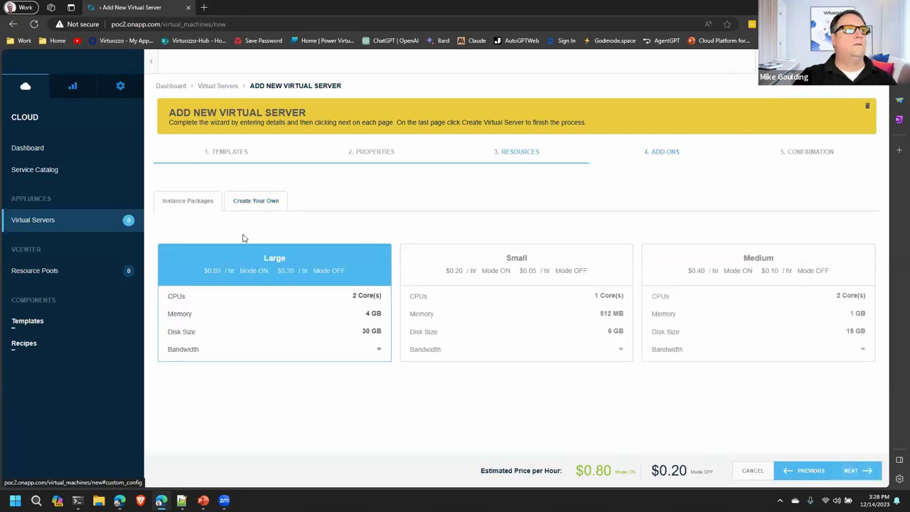
{"action": "left_click", "coordinate": [865, 475]}
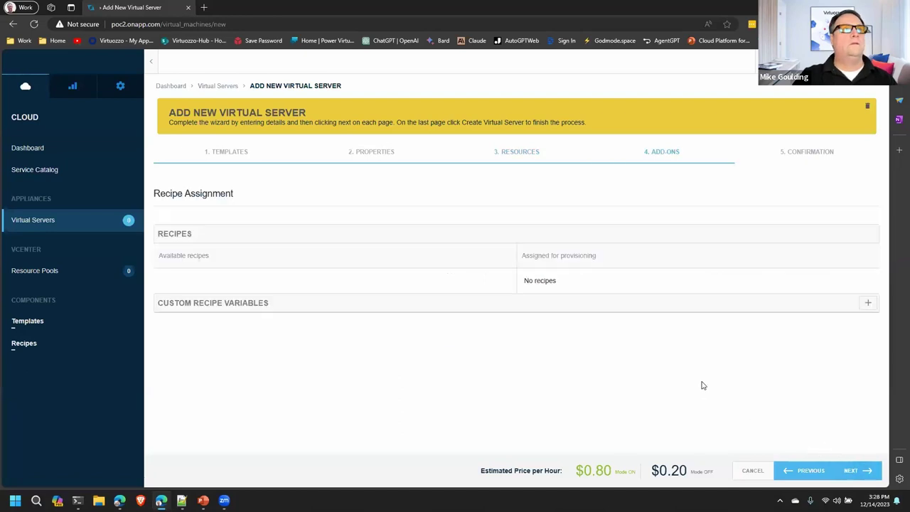
{"action": "left_click", "coordinate": [864, 473]}
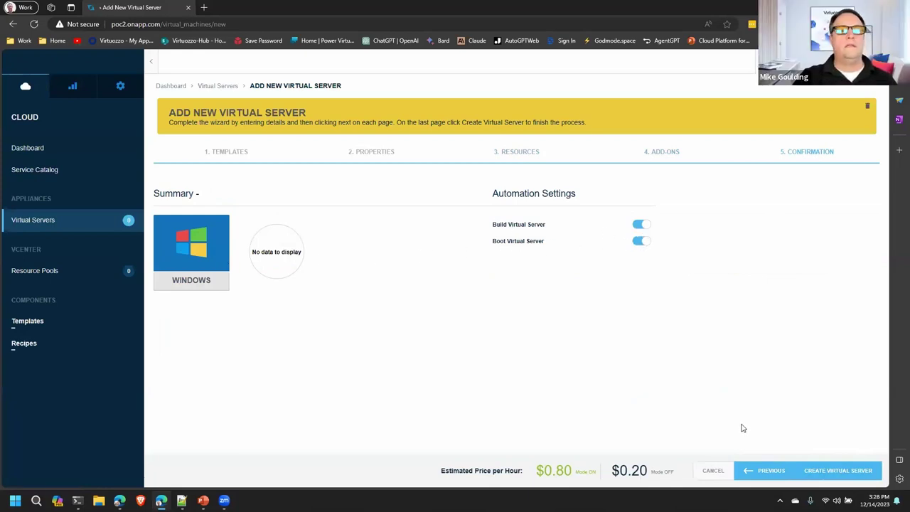
{"action": "left_click", "coordinate": [839, 472]}
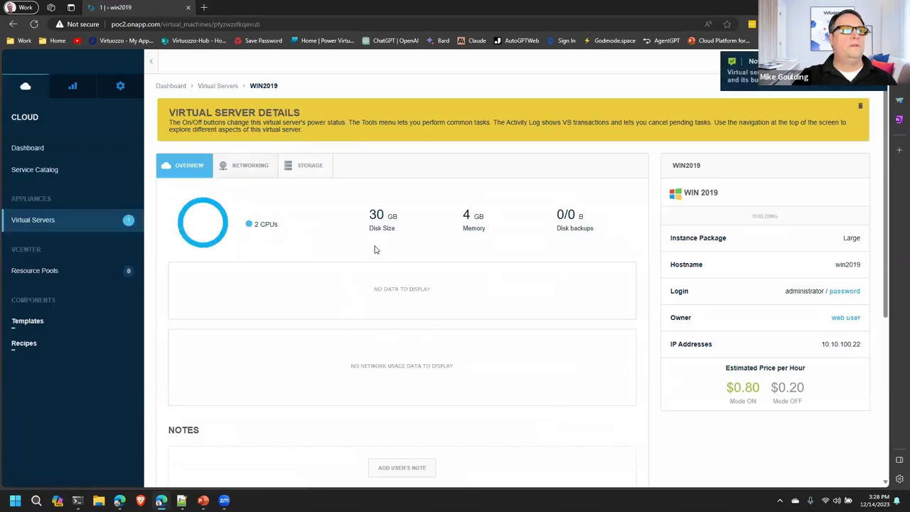
Step: Check the build tasks in the server's Activity Log, then switch to the PowerPoint DEMO slide
{"action": "scroll", "coordinate": [375, 250], "scroll_direction": "down", "scroll_amount": 3}
{"action": "scroll", "coordinate": [375, 278], "scroll_direction": "down", "scroll_amount": 2}
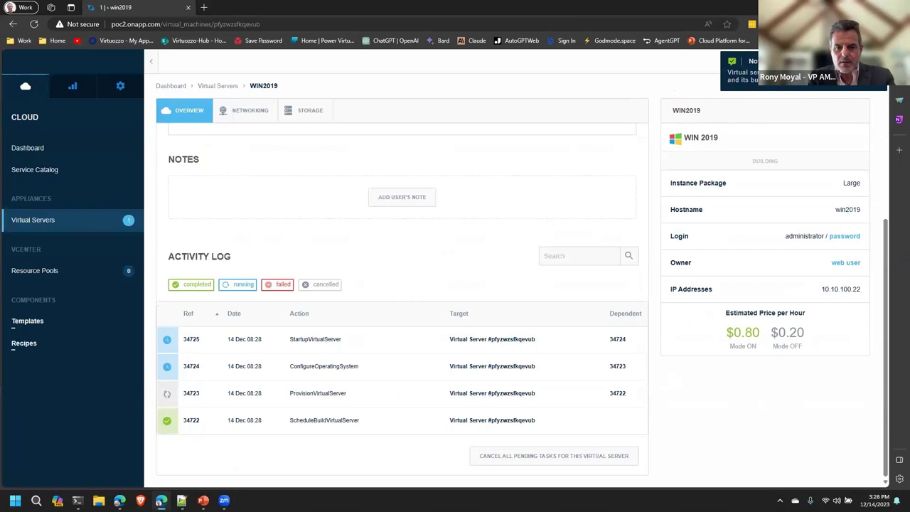
{"action": "key", "text": "alt+Tab"}
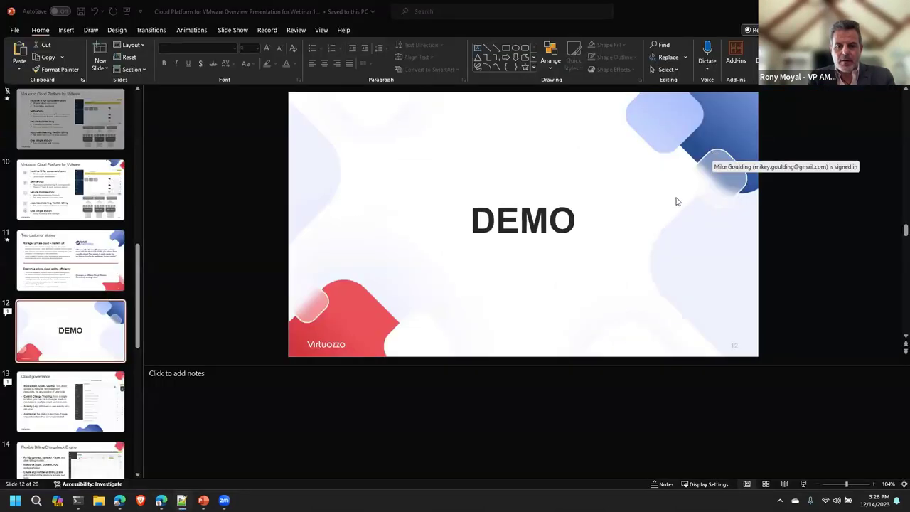